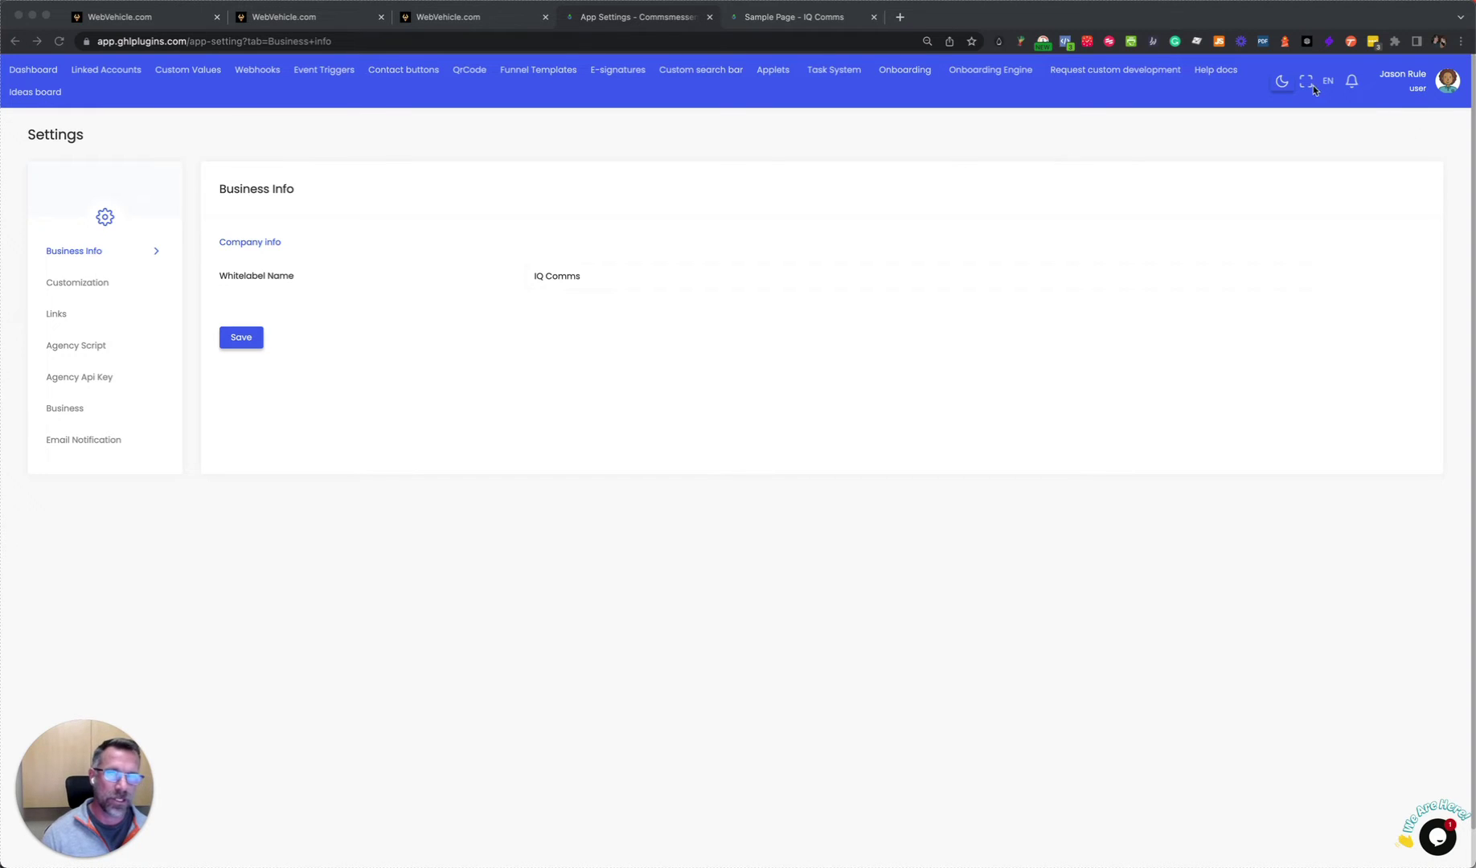
Step: Save the GHL Plugins Business Info settings, keeping the whitelabel name IQ Comms
left_click(1425, 91)
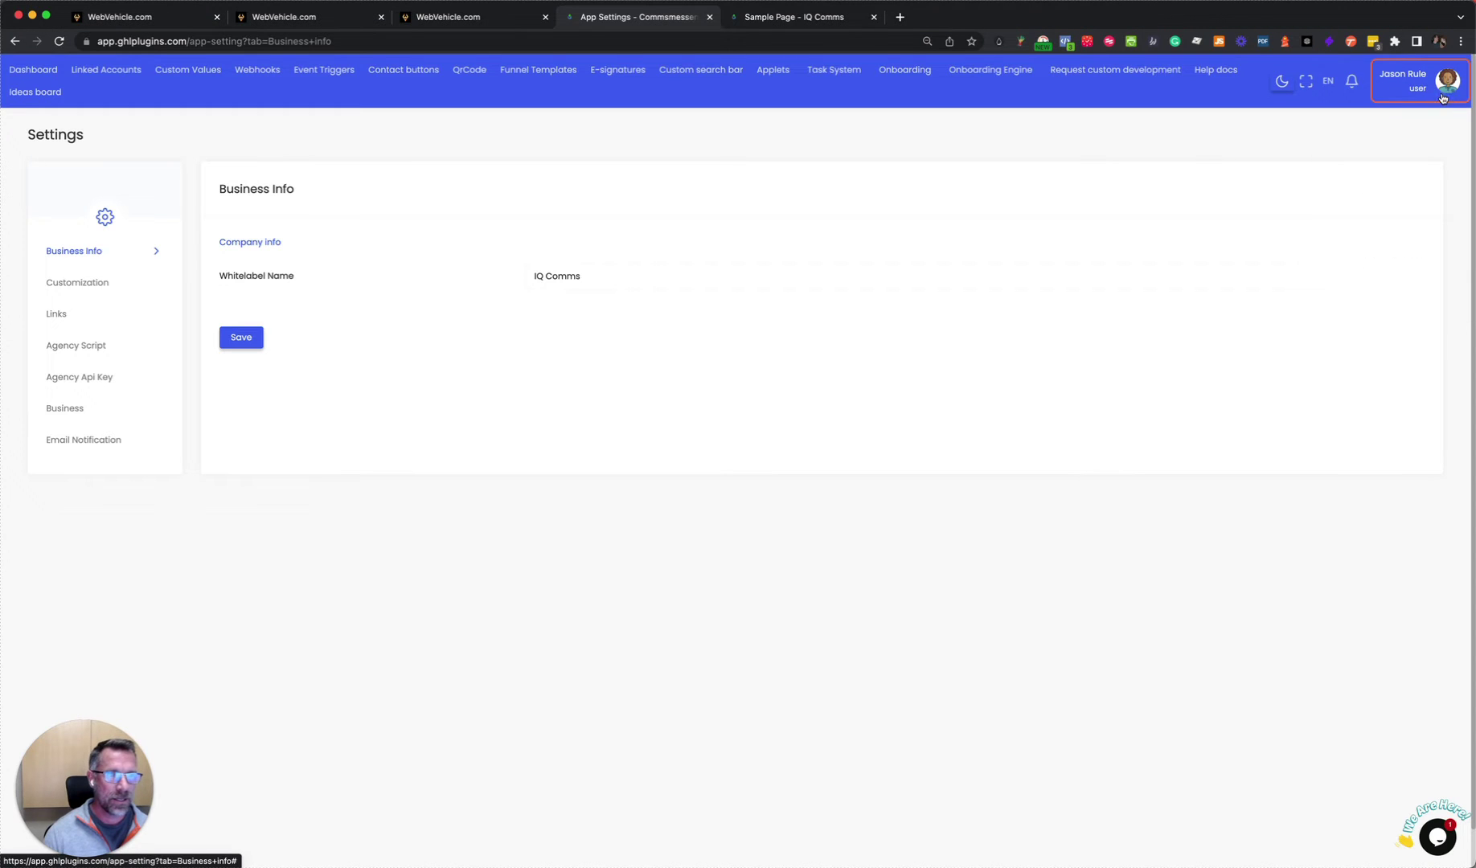
left_click(1446, 83)
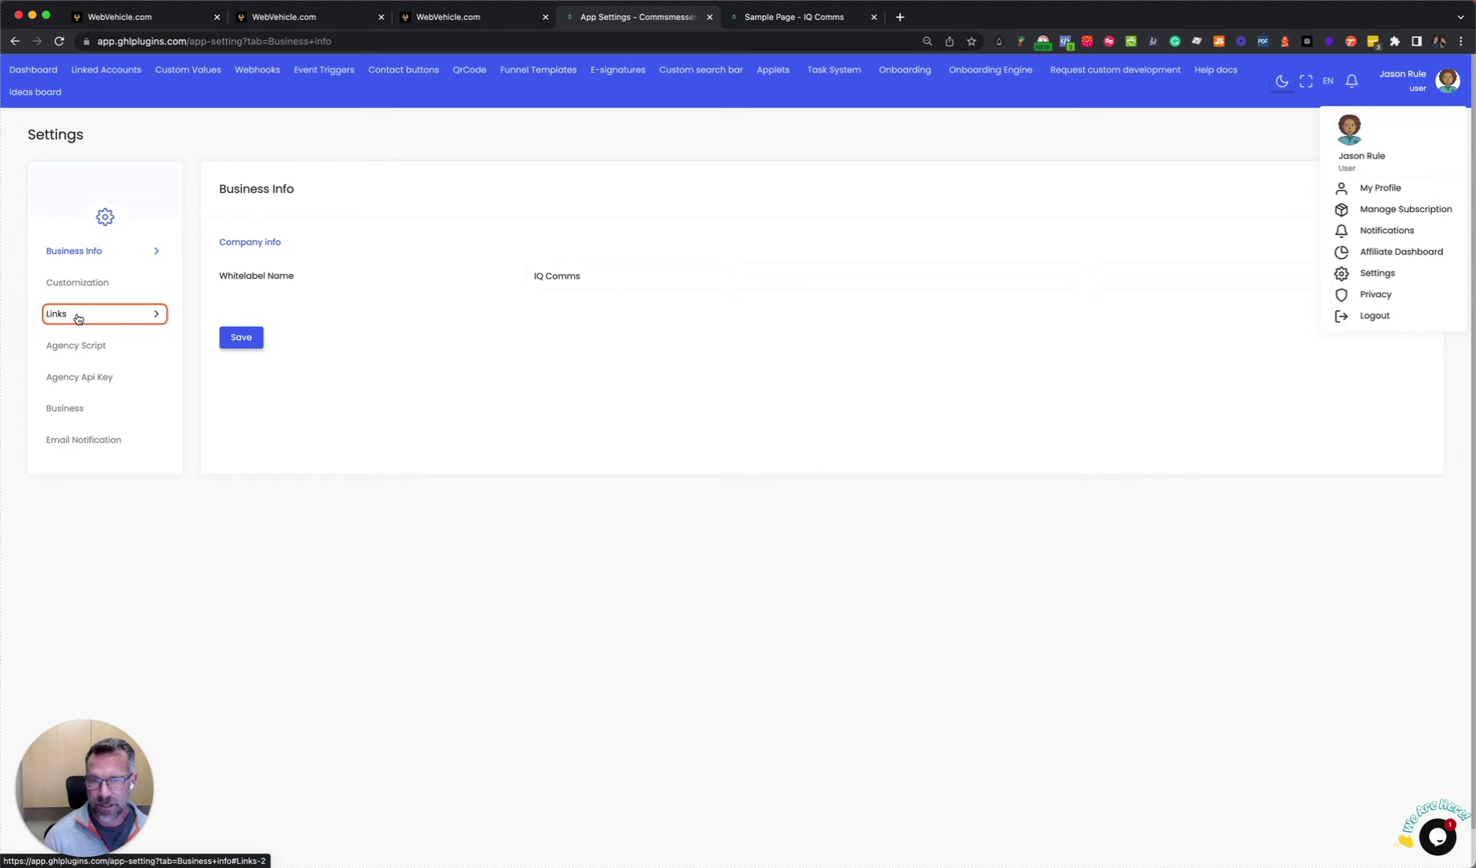
left_click(240, 337)
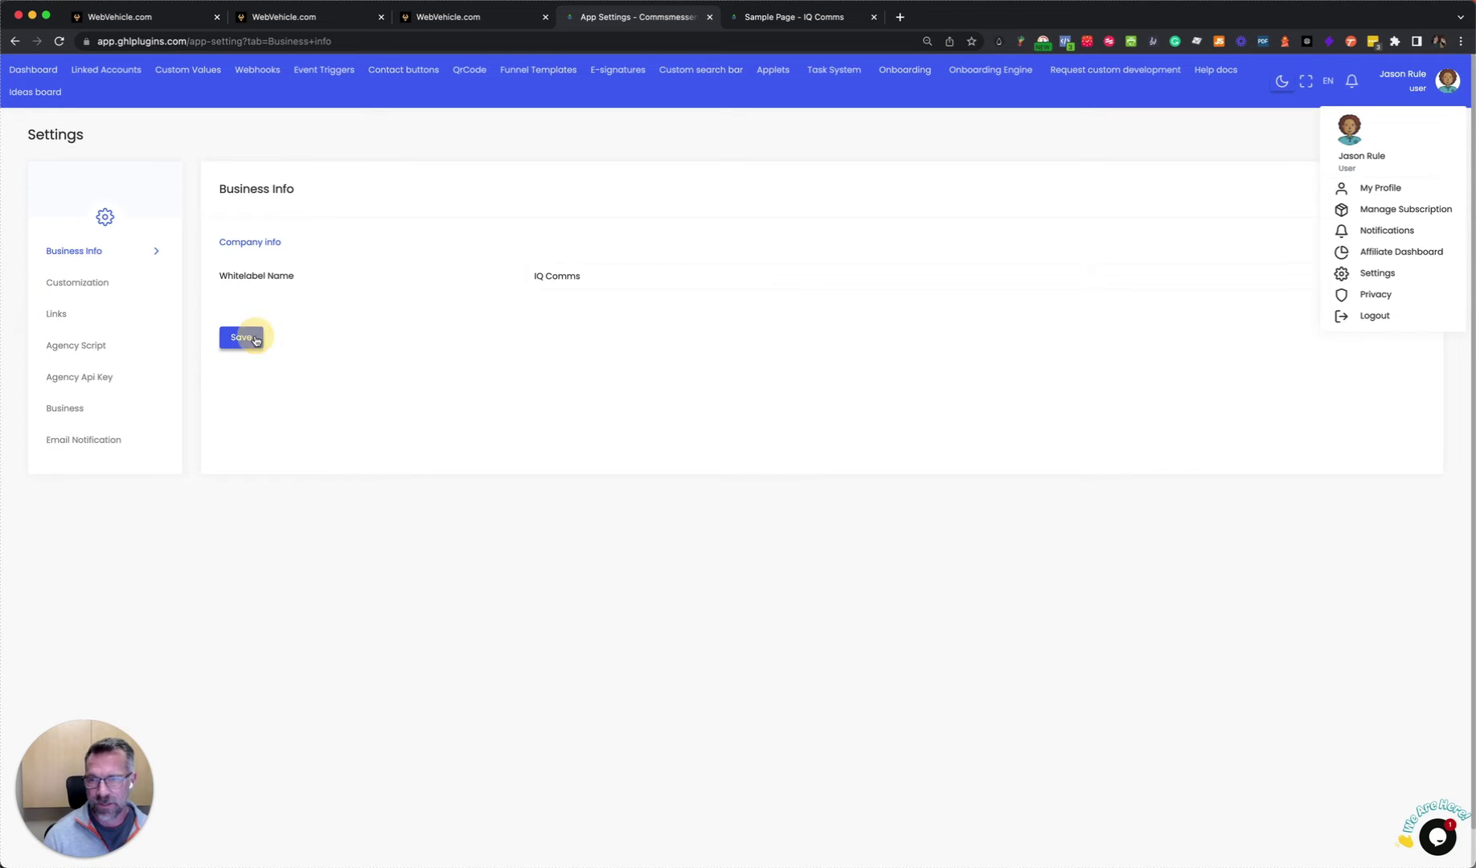
Step: Add a fourth link for the Contact buttons service in Links and copy its URL
left_click(60, 313)
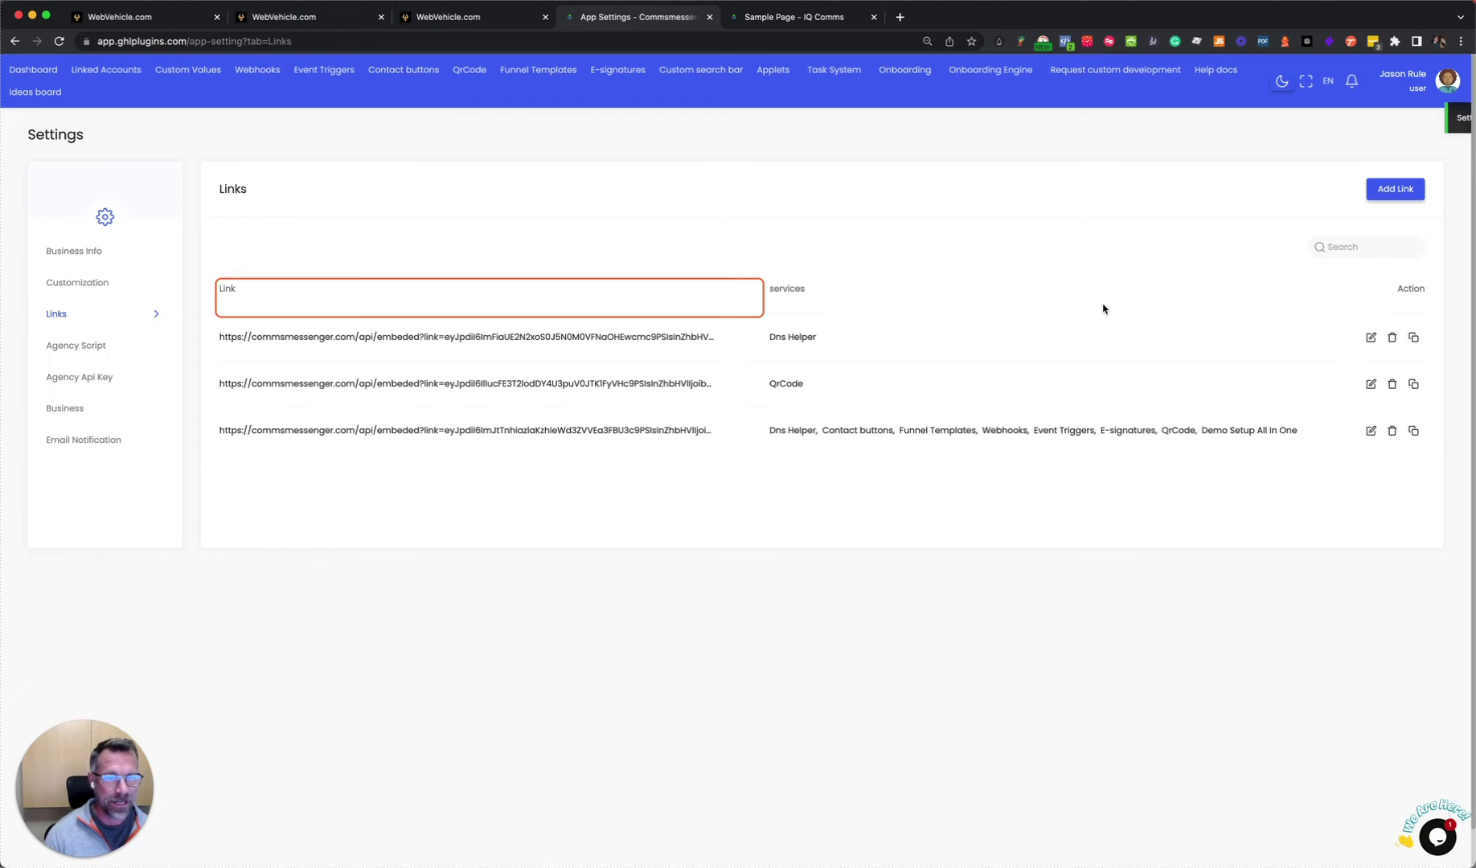
left_click(1395, 191)
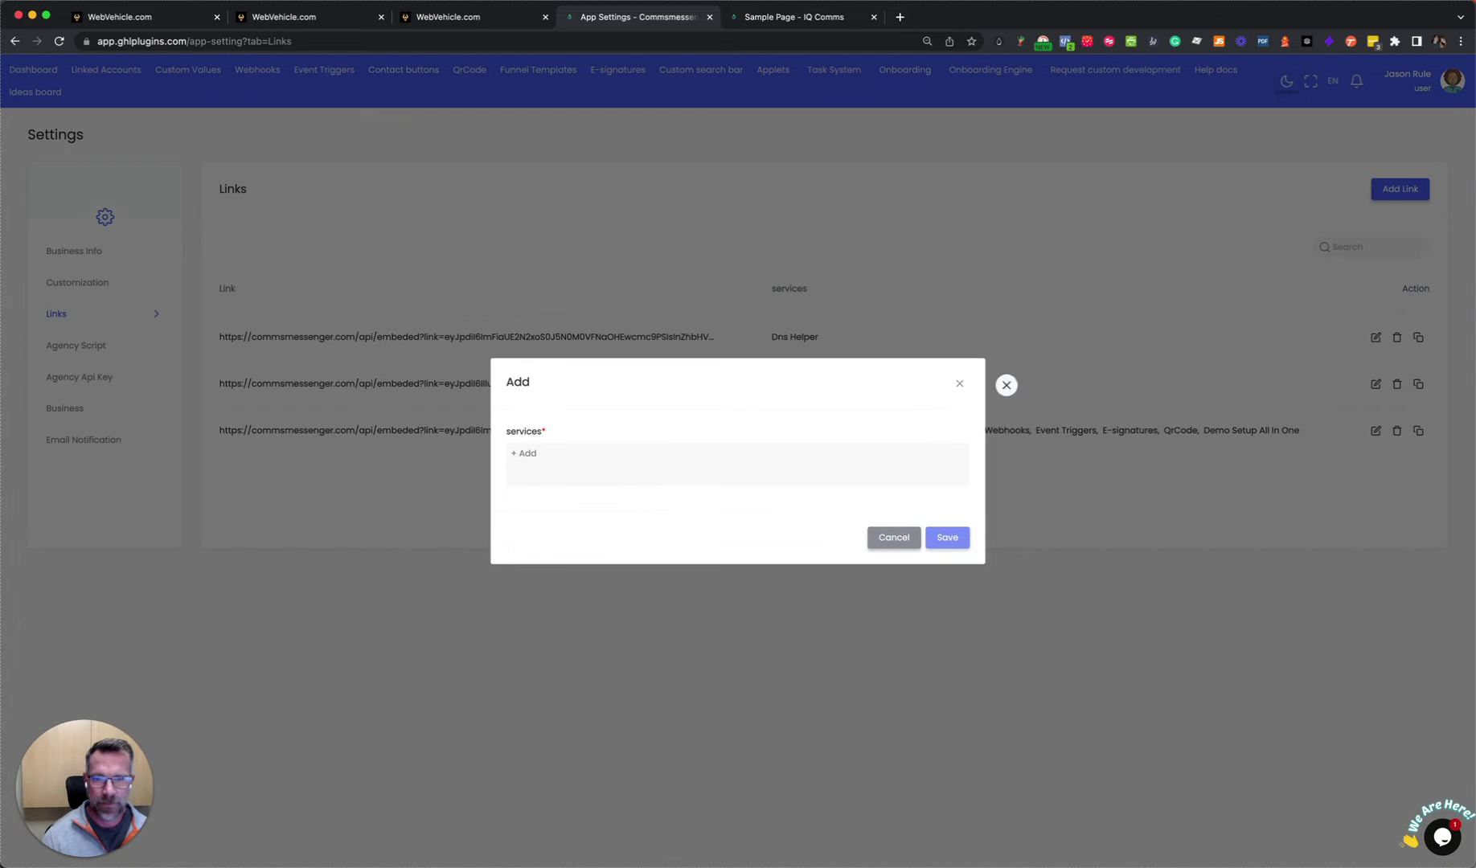
left_click(610, 471)
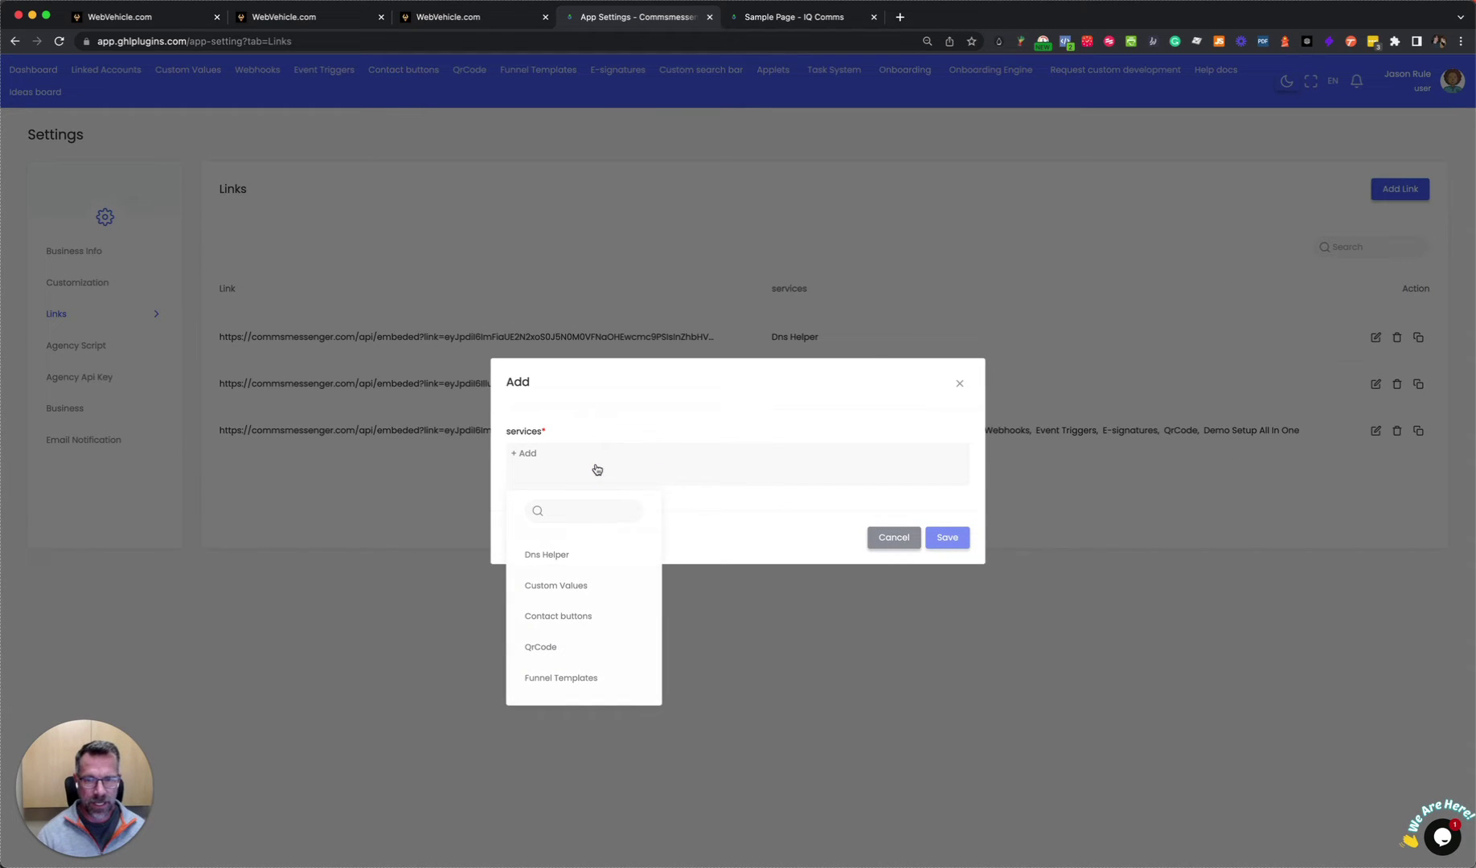
left_click(596, 469)
left_click(596, 469)
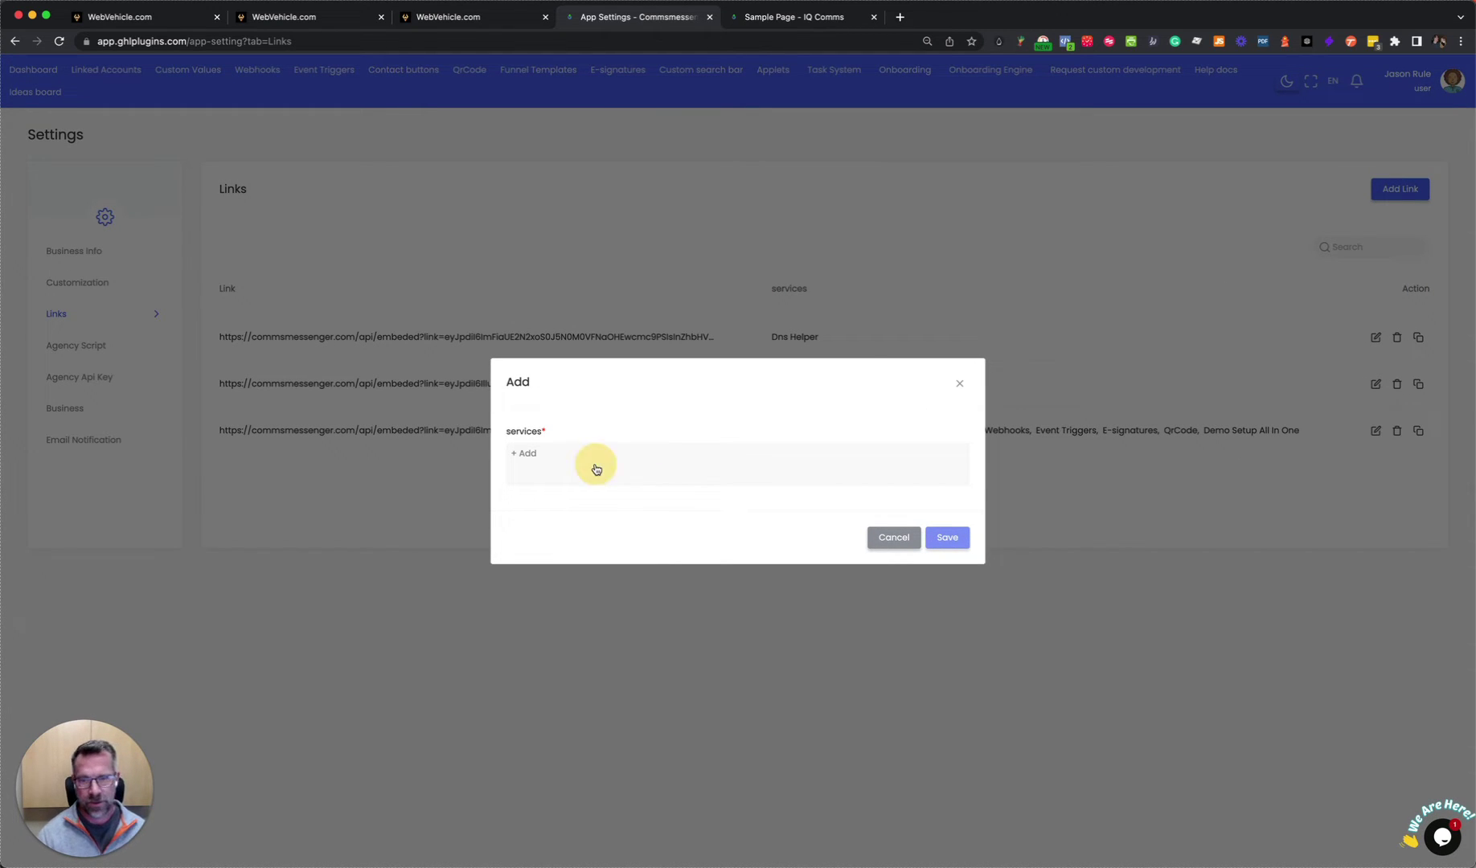
type("Con")
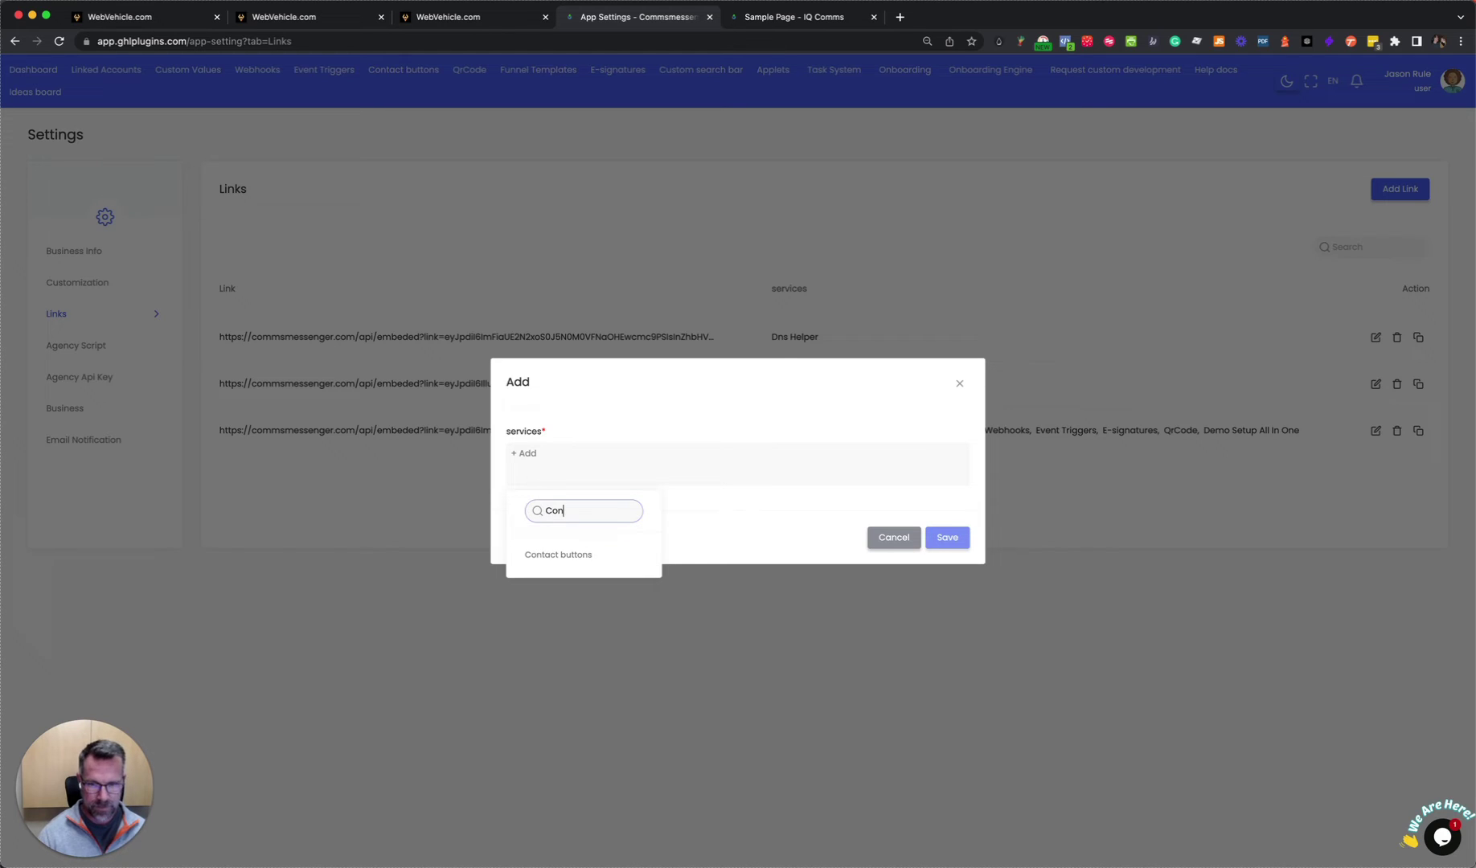
left_click(599, 562)
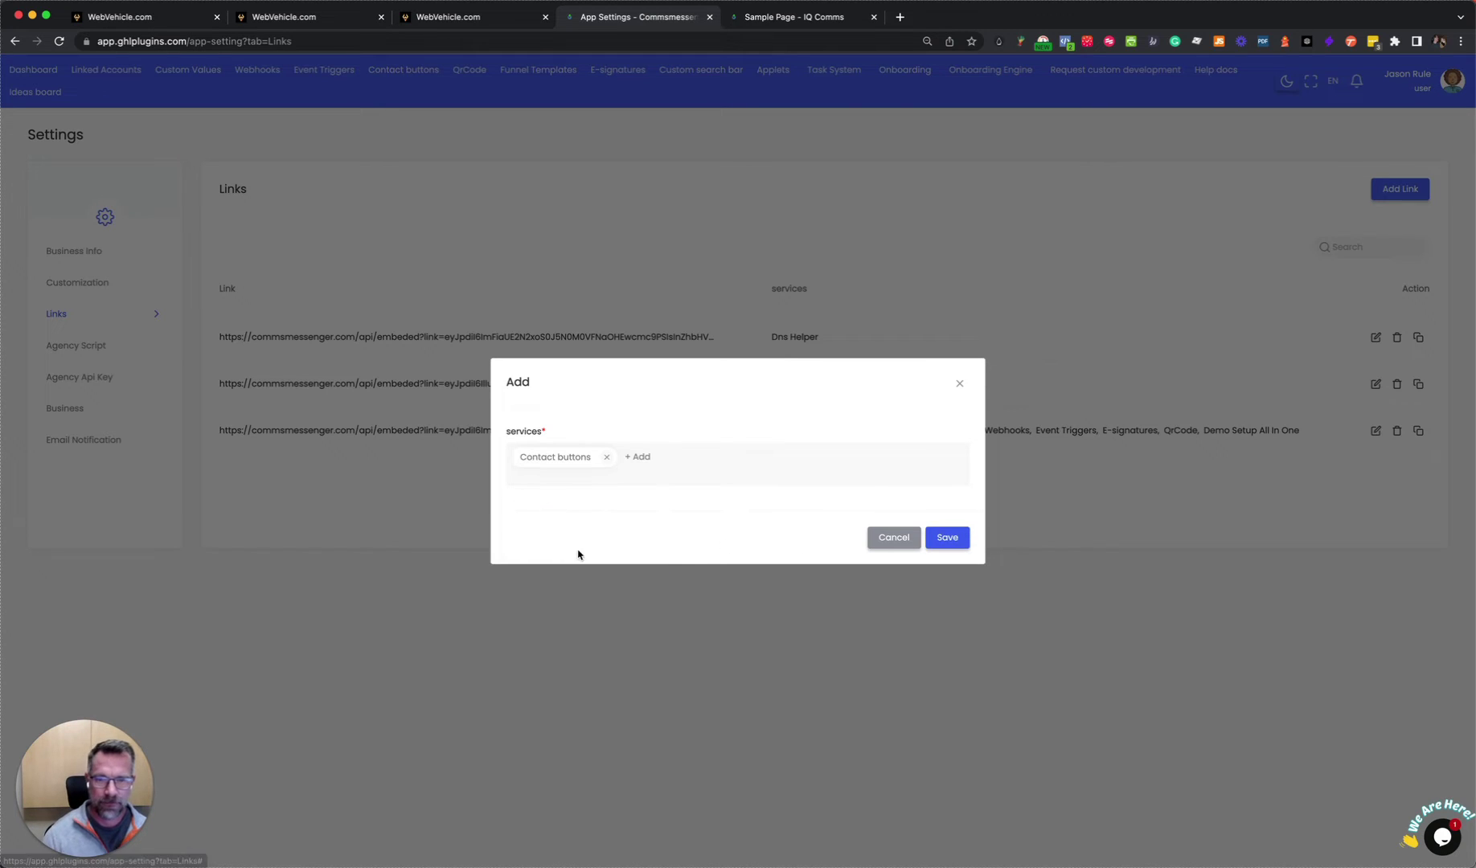
left_click(947, 537)
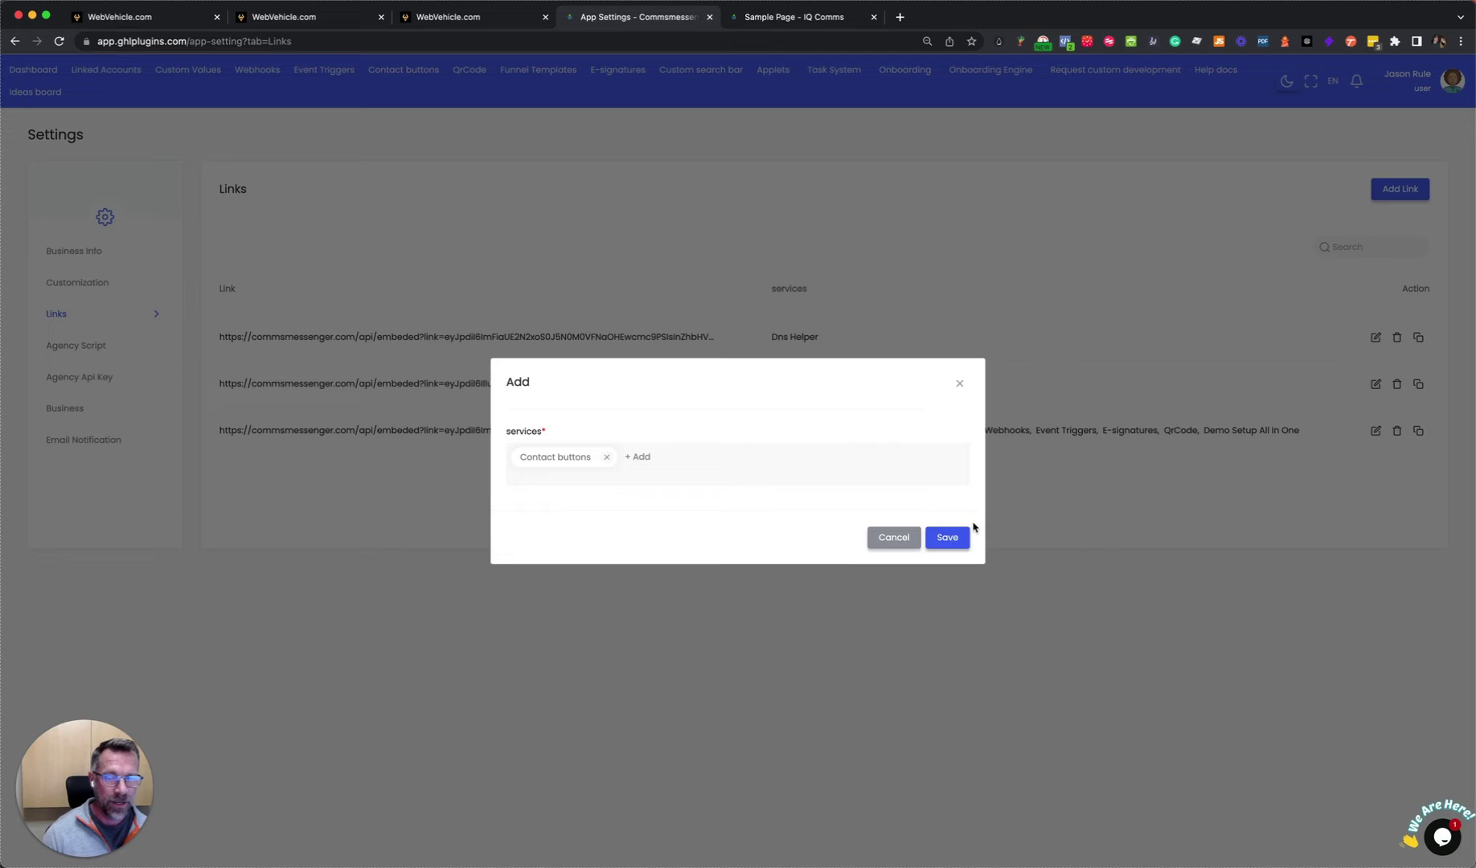
left_click(936, 535)
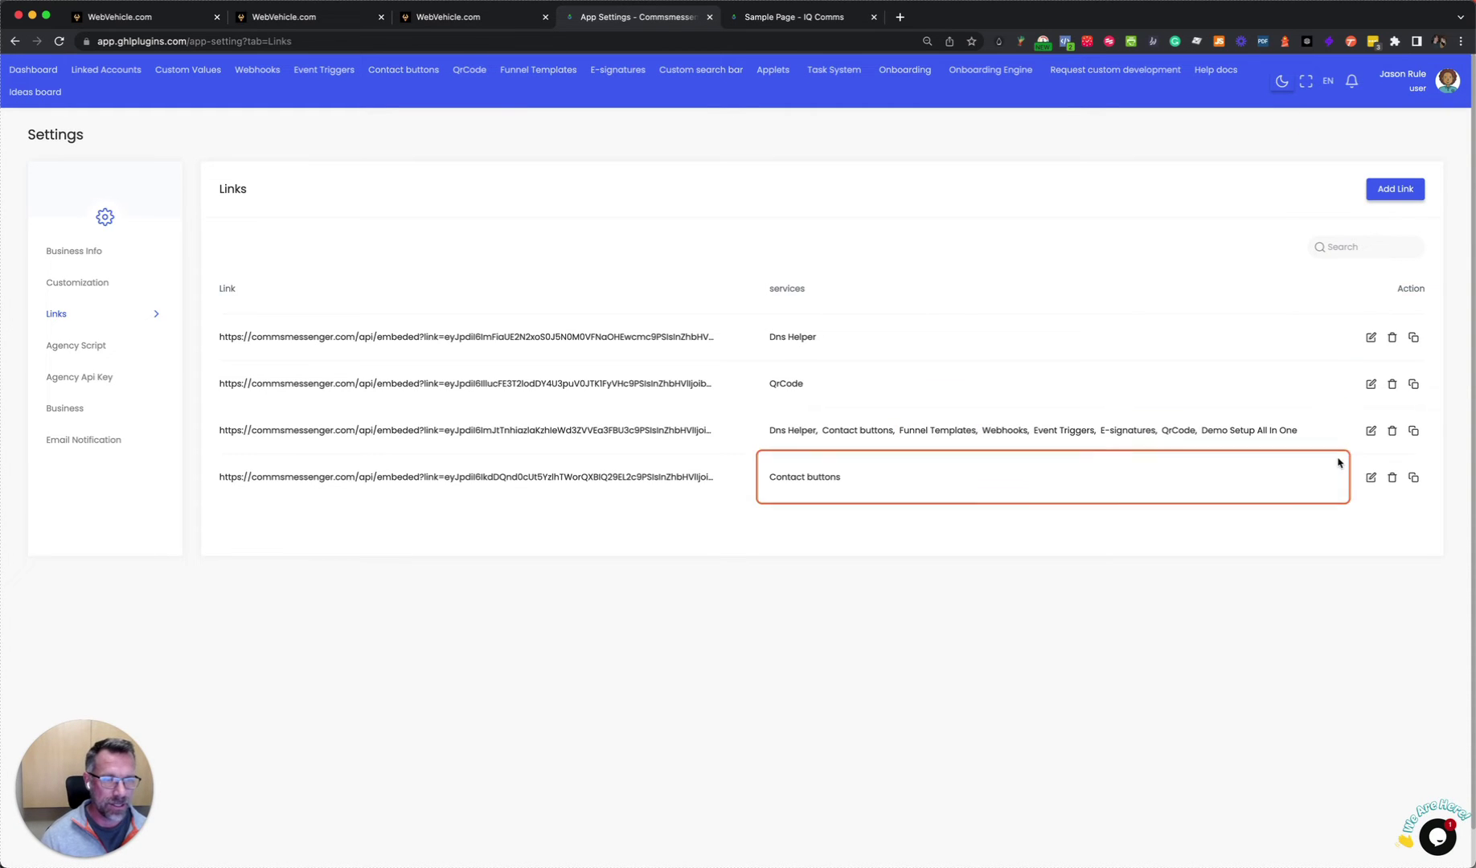
left_click(1412, 479)
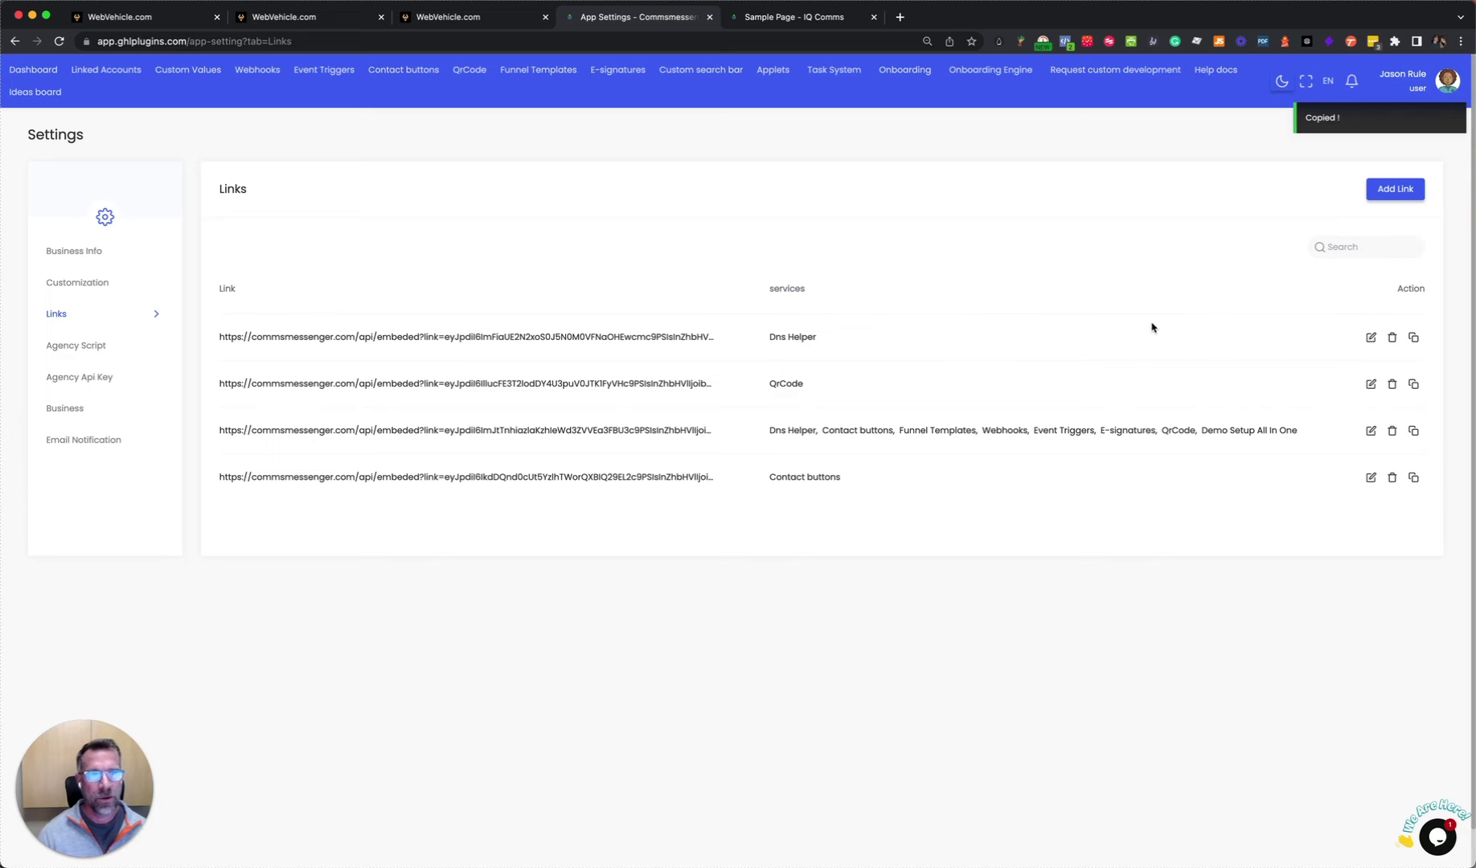
Step: Bring up the WebVehicle agency's Custom Menu Links settings, dismissing the new-link form
left_click(201, 24)
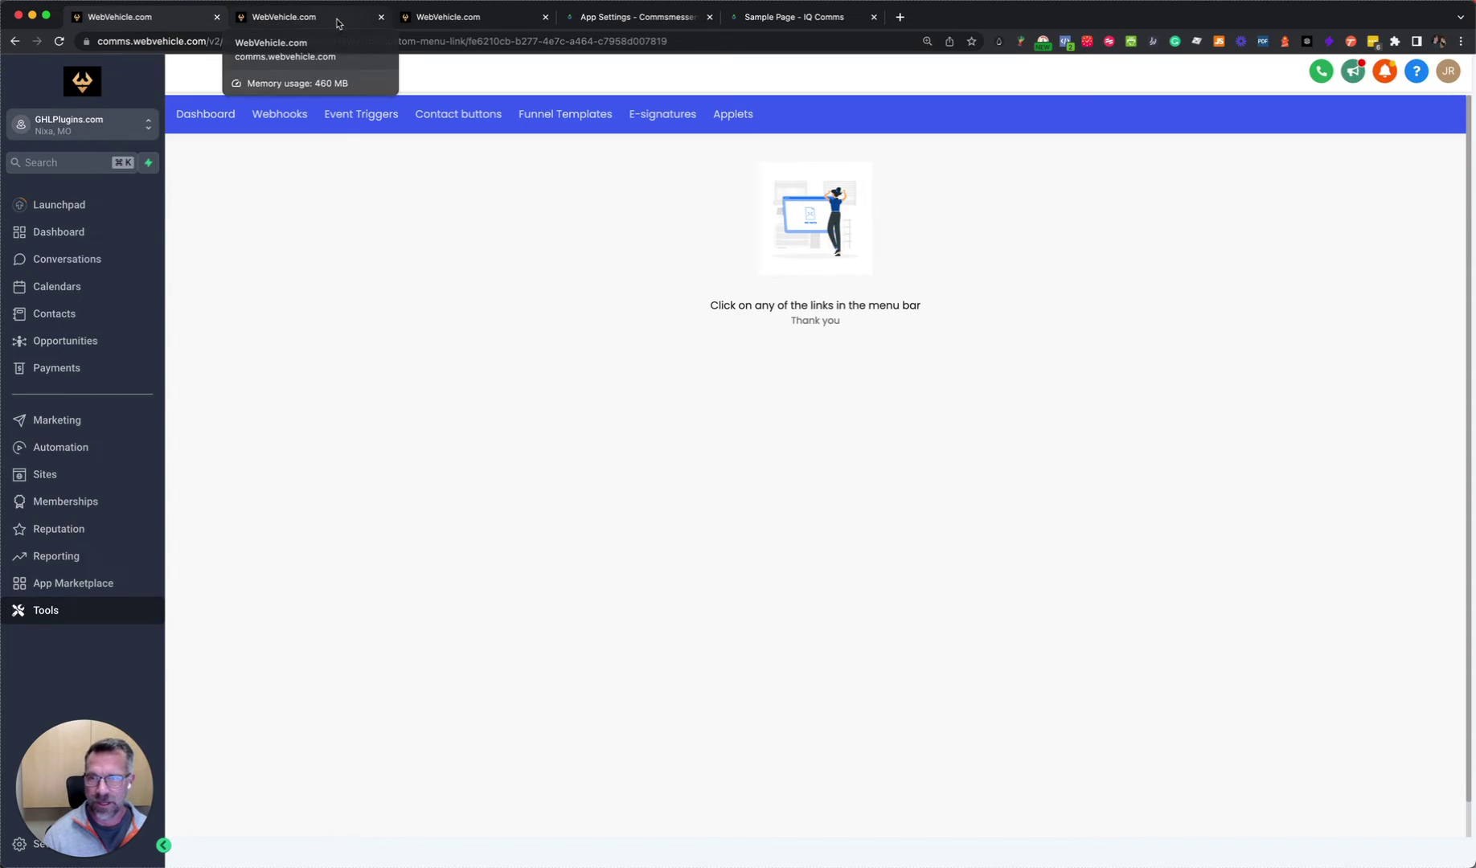
left_click(316, 20)
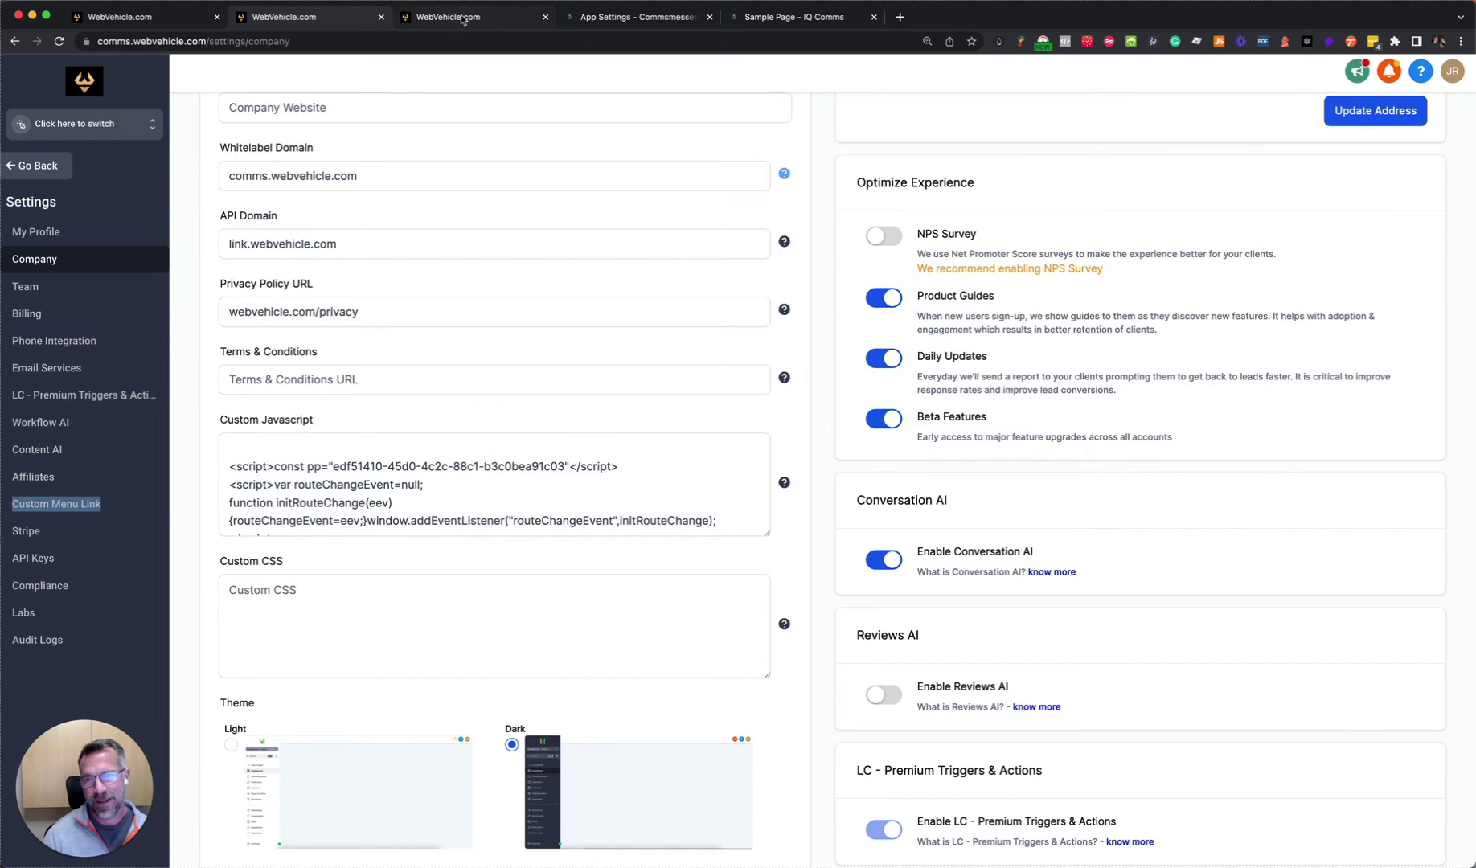
left_click(455, 18)
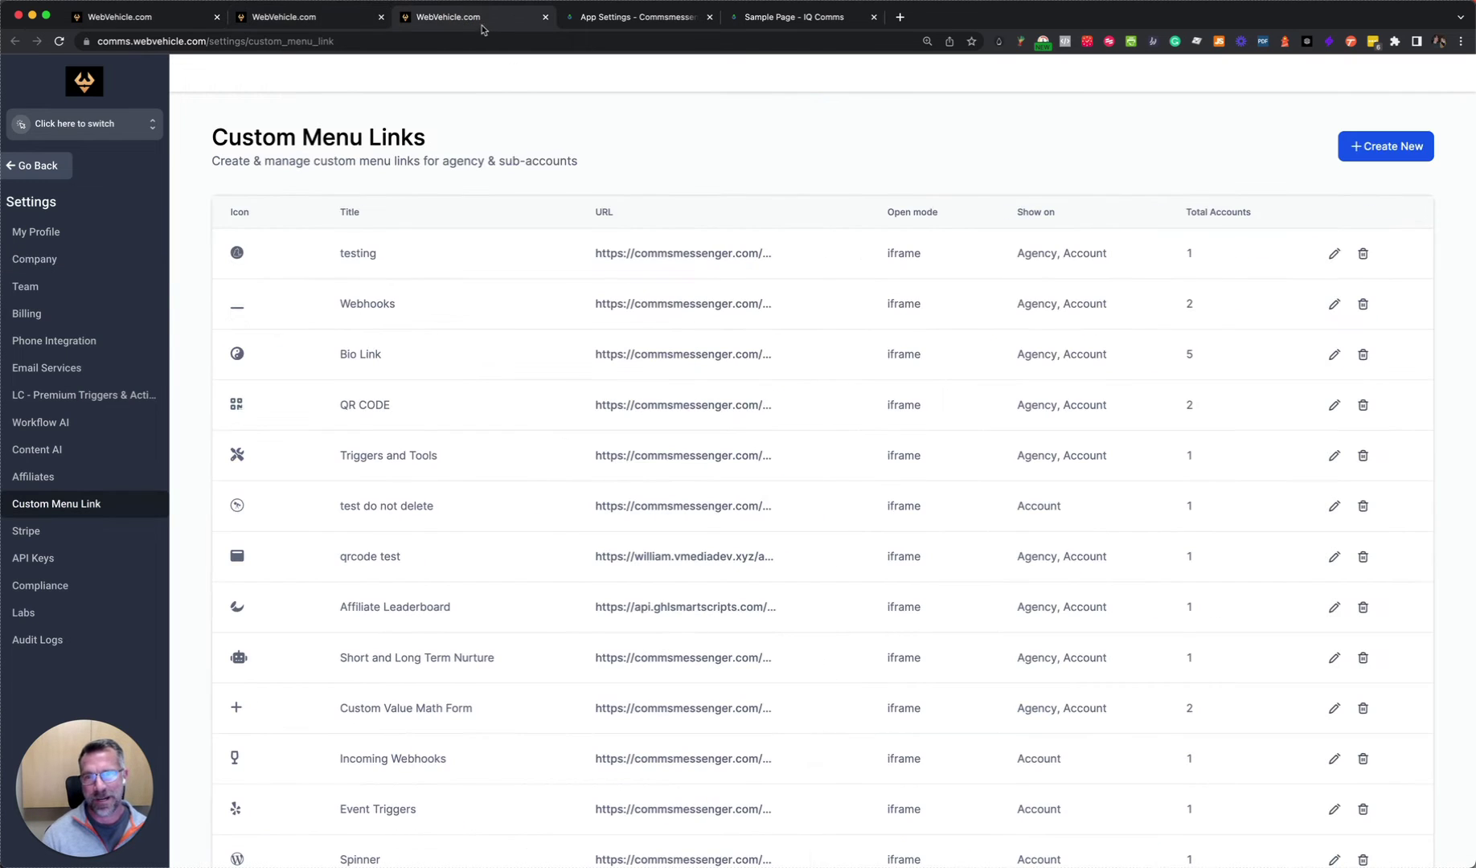
left_click(329, 18)
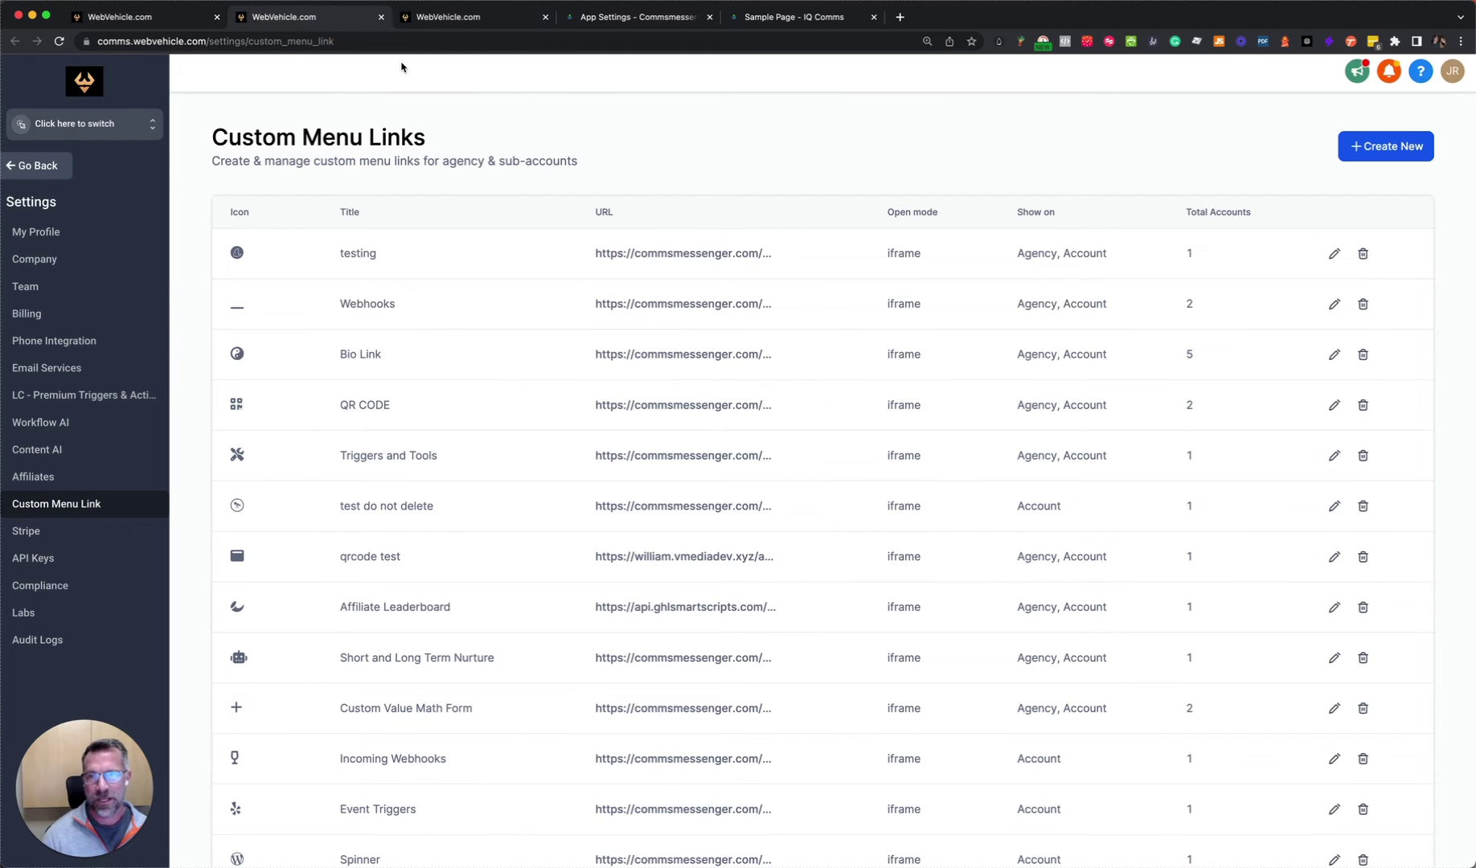
left_click(71, 508)
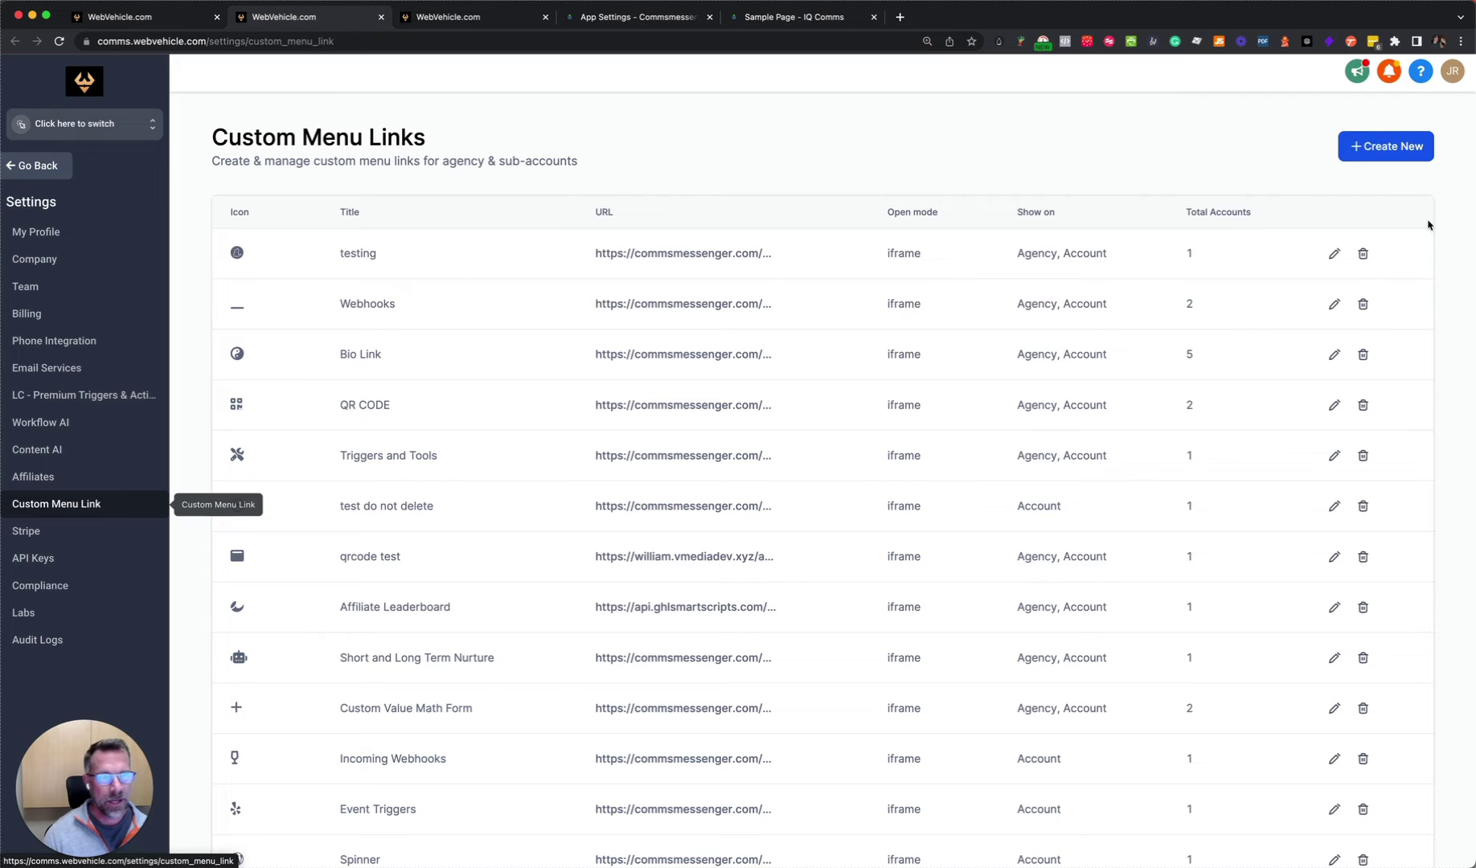
left_click(1373, 150)
left_click(1390, 153)
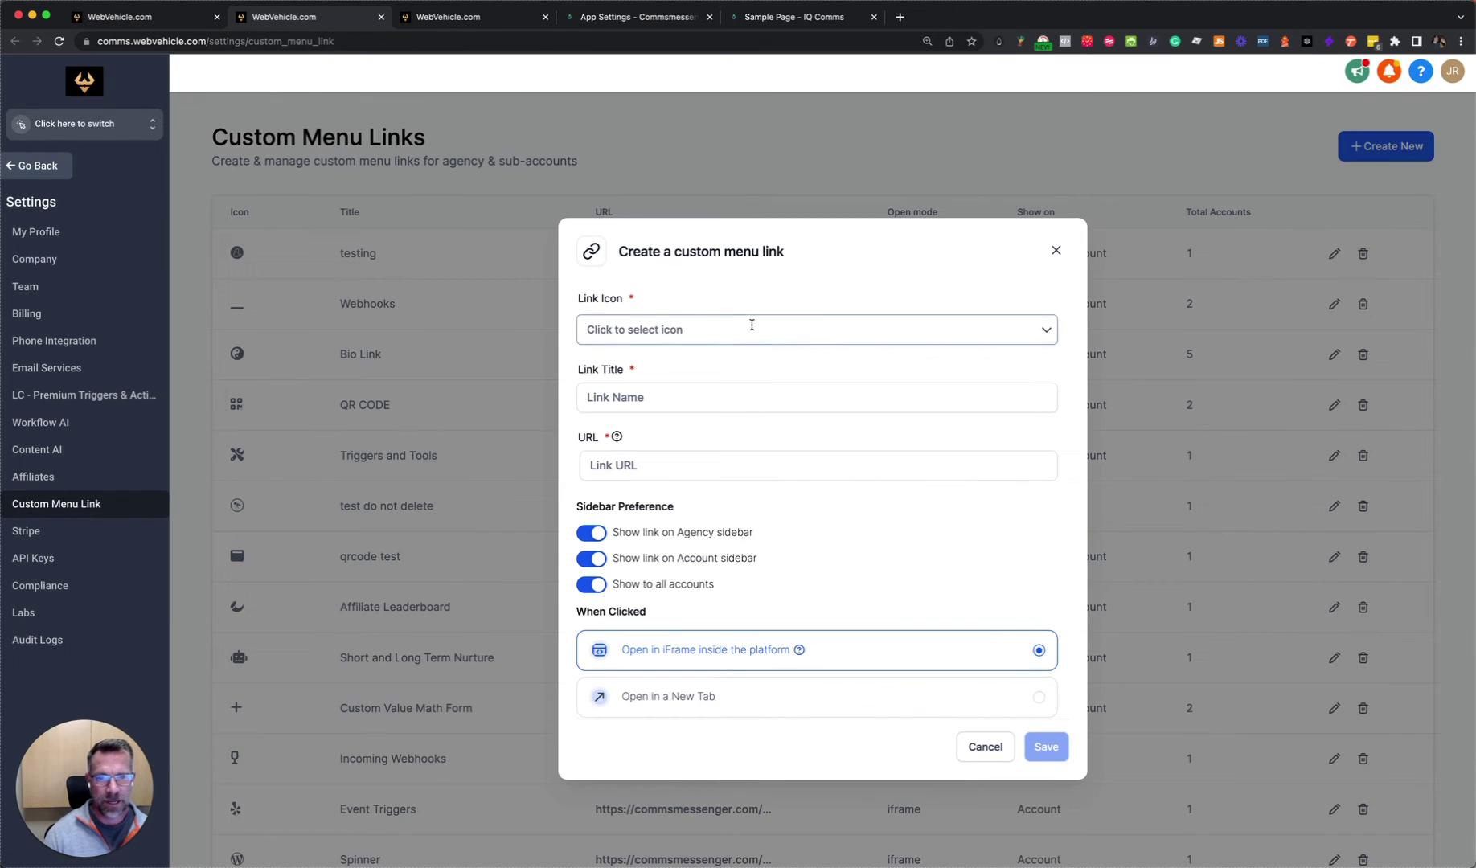
key("Escape")
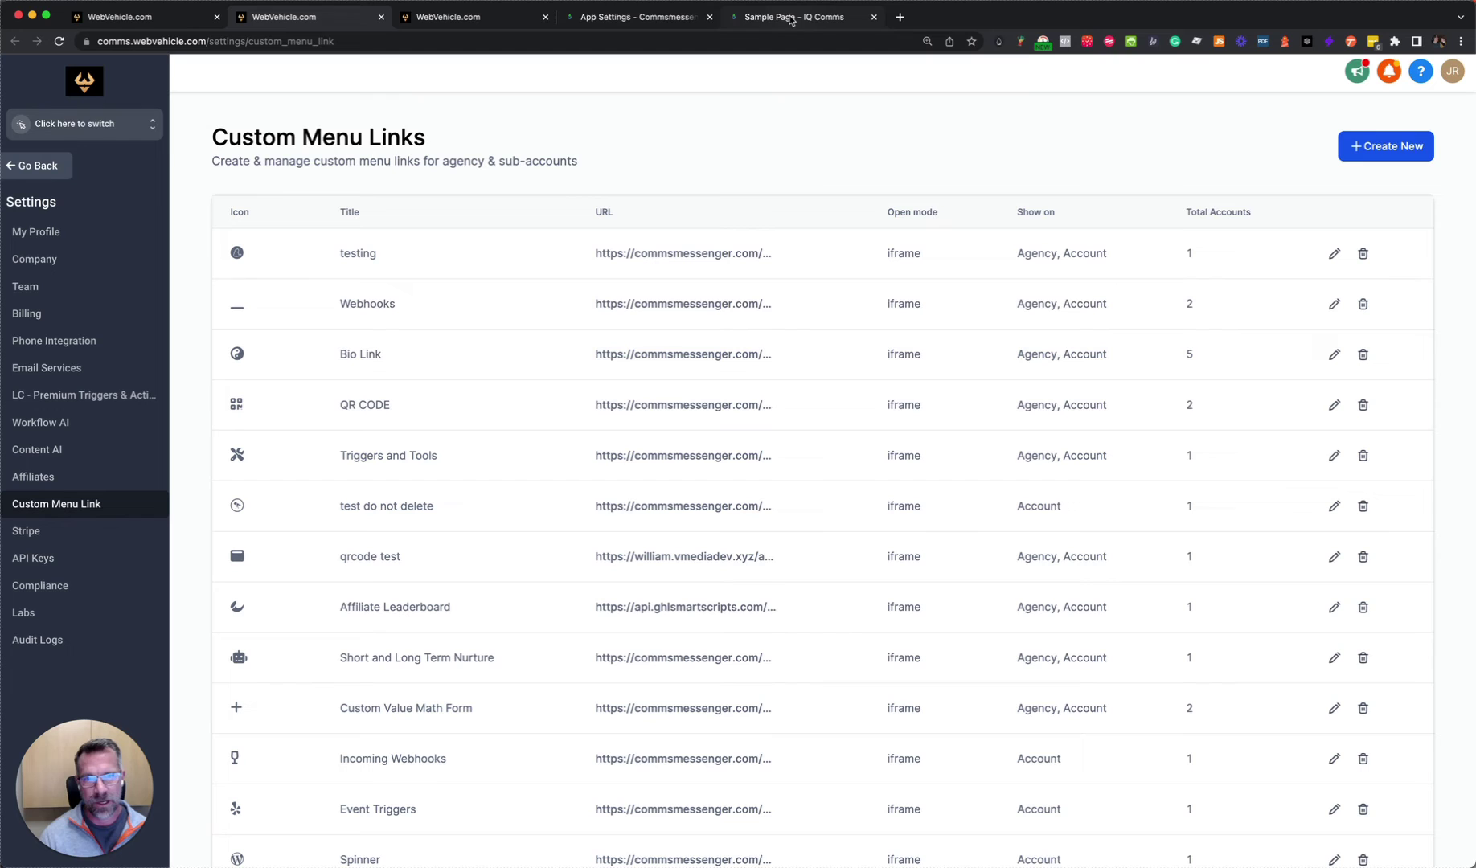
Step: Copy the agency script code from GHL Plugins' Agency Script settings
left_click(651, 20)
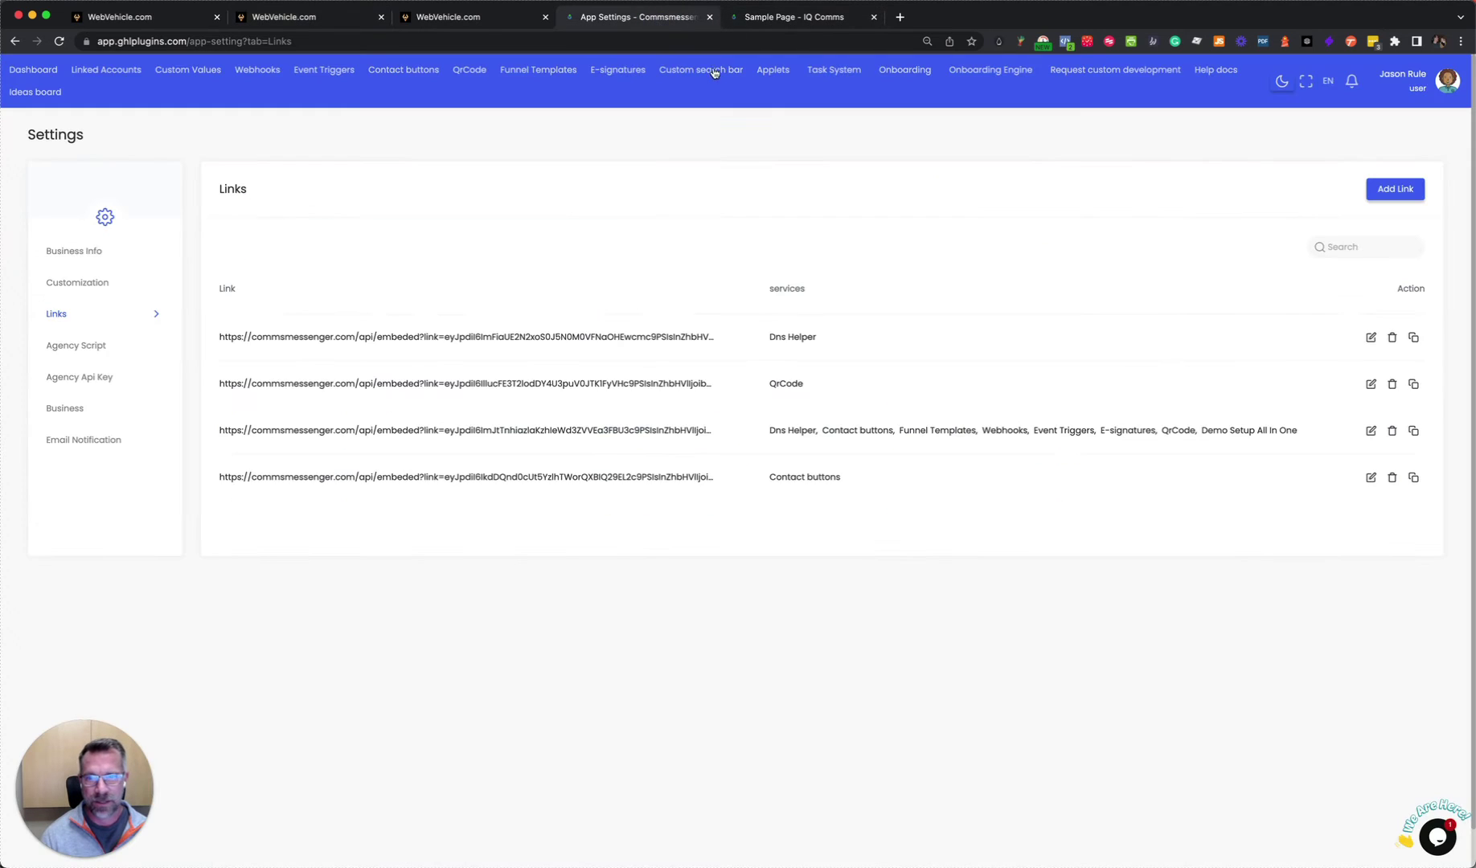
left_click(97, 347)
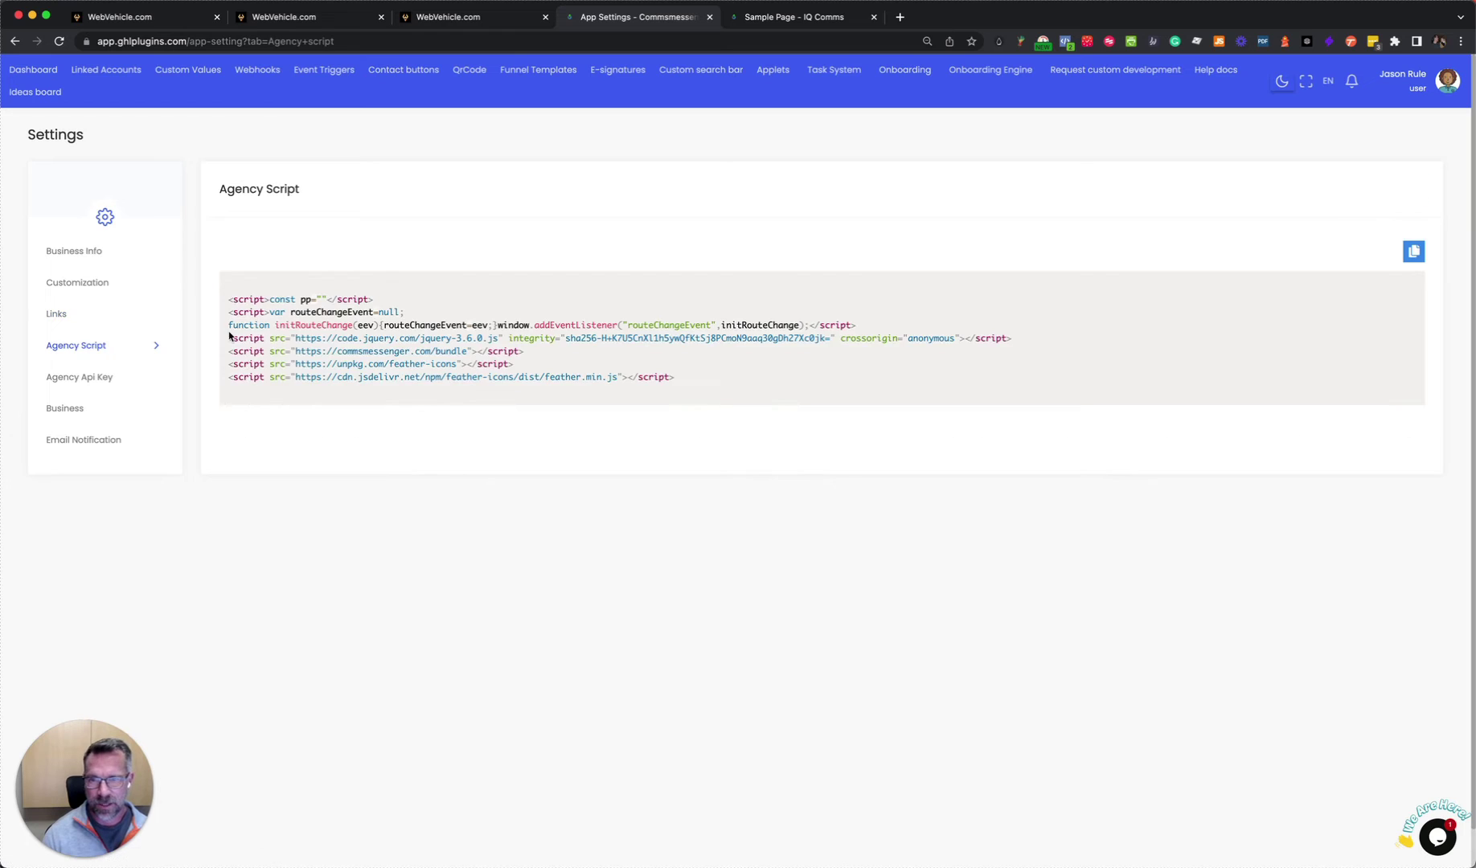
left_click(1413, 251)
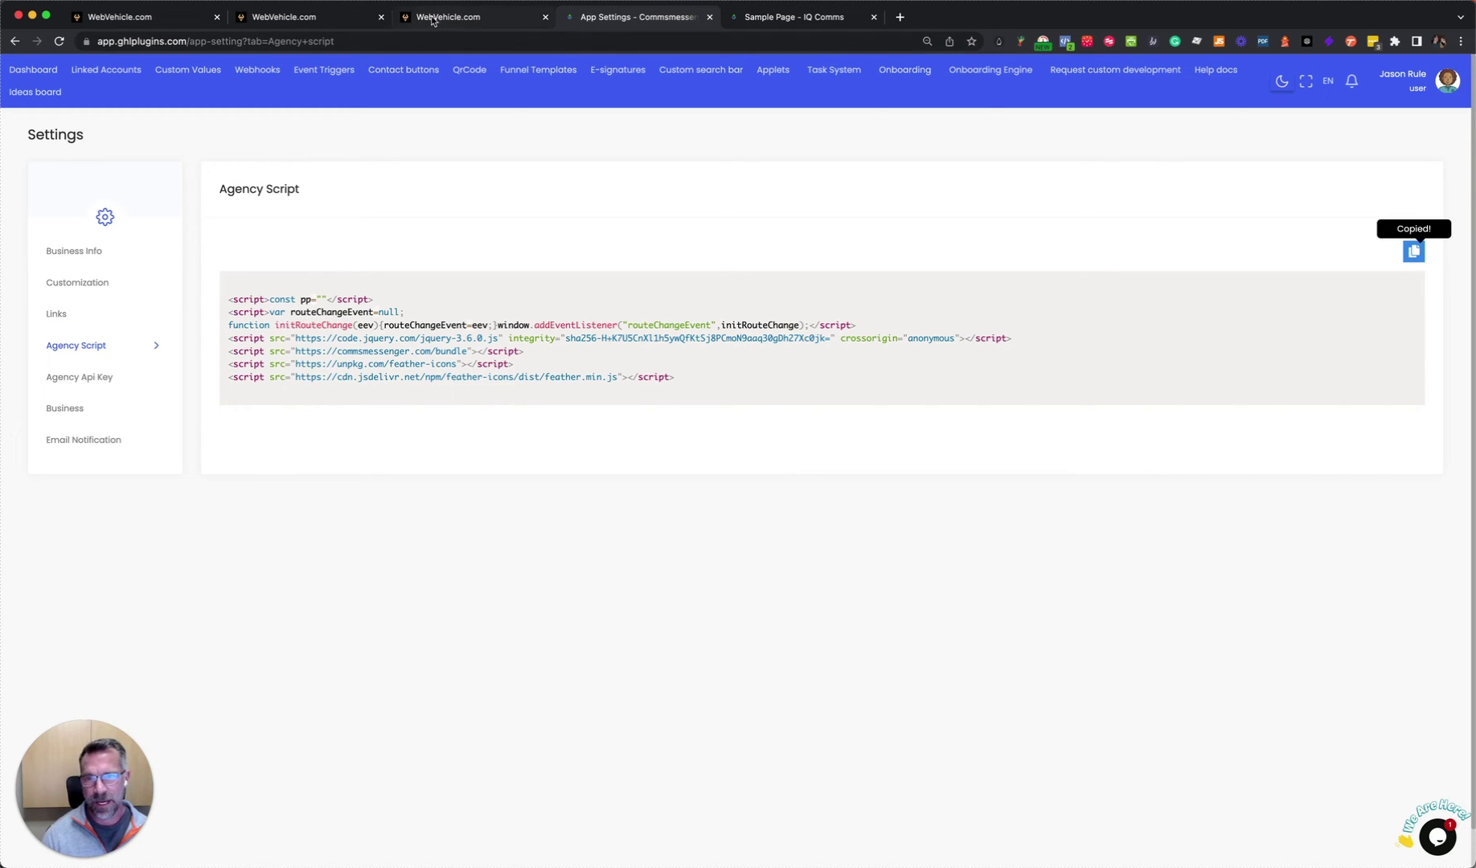
left_click(265, 18)
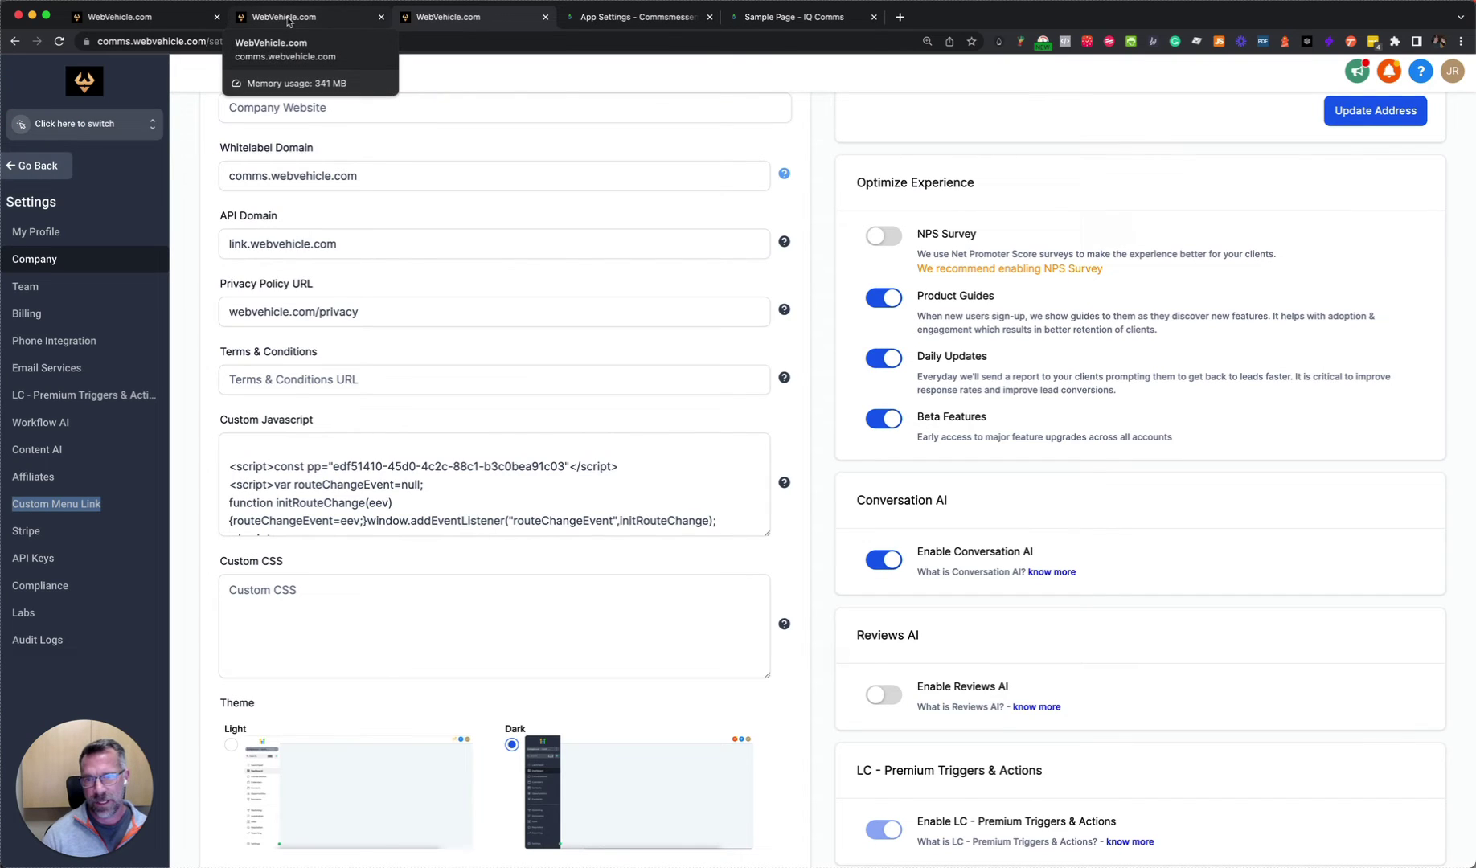
Step: Update the agency company with custom JavaScript loading jQuery, commsmessenger bundle and feather-icons
left_click(234, 464)
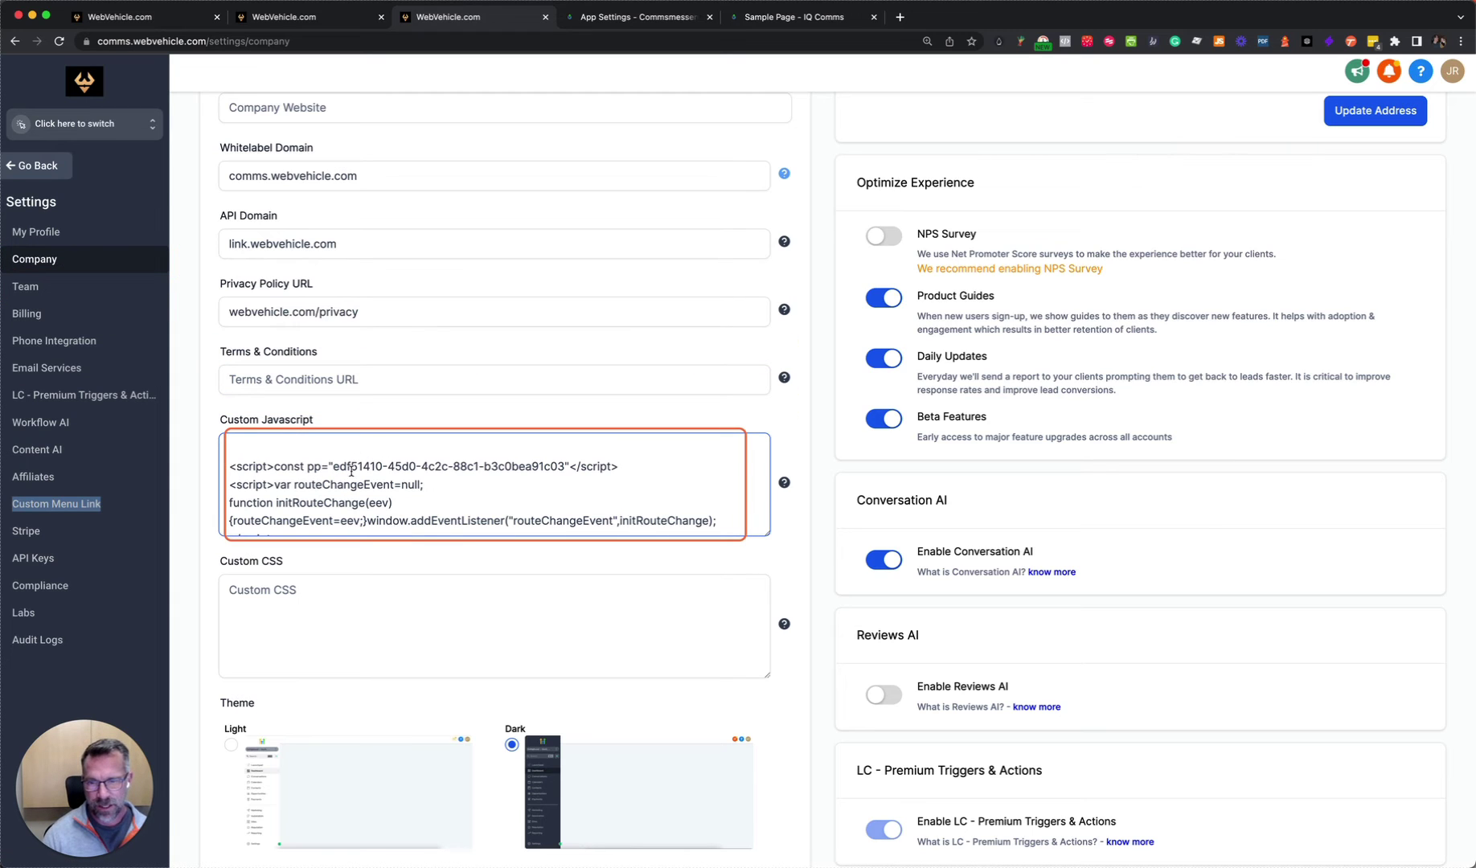
scroll(527, 468, "down", 3)
scroll(724, 555, "down", 5)
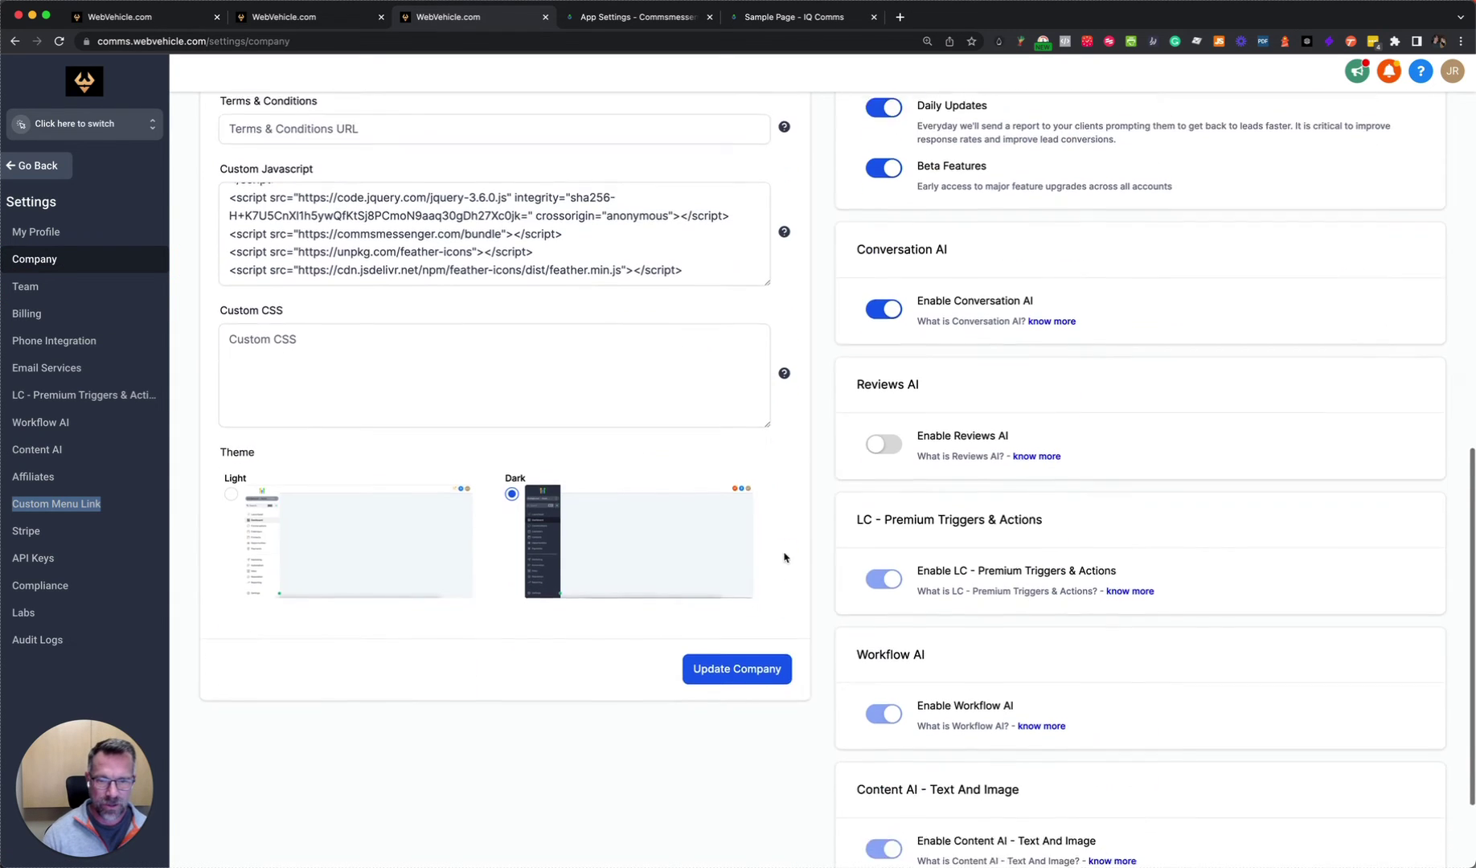
left_click(733, 623)
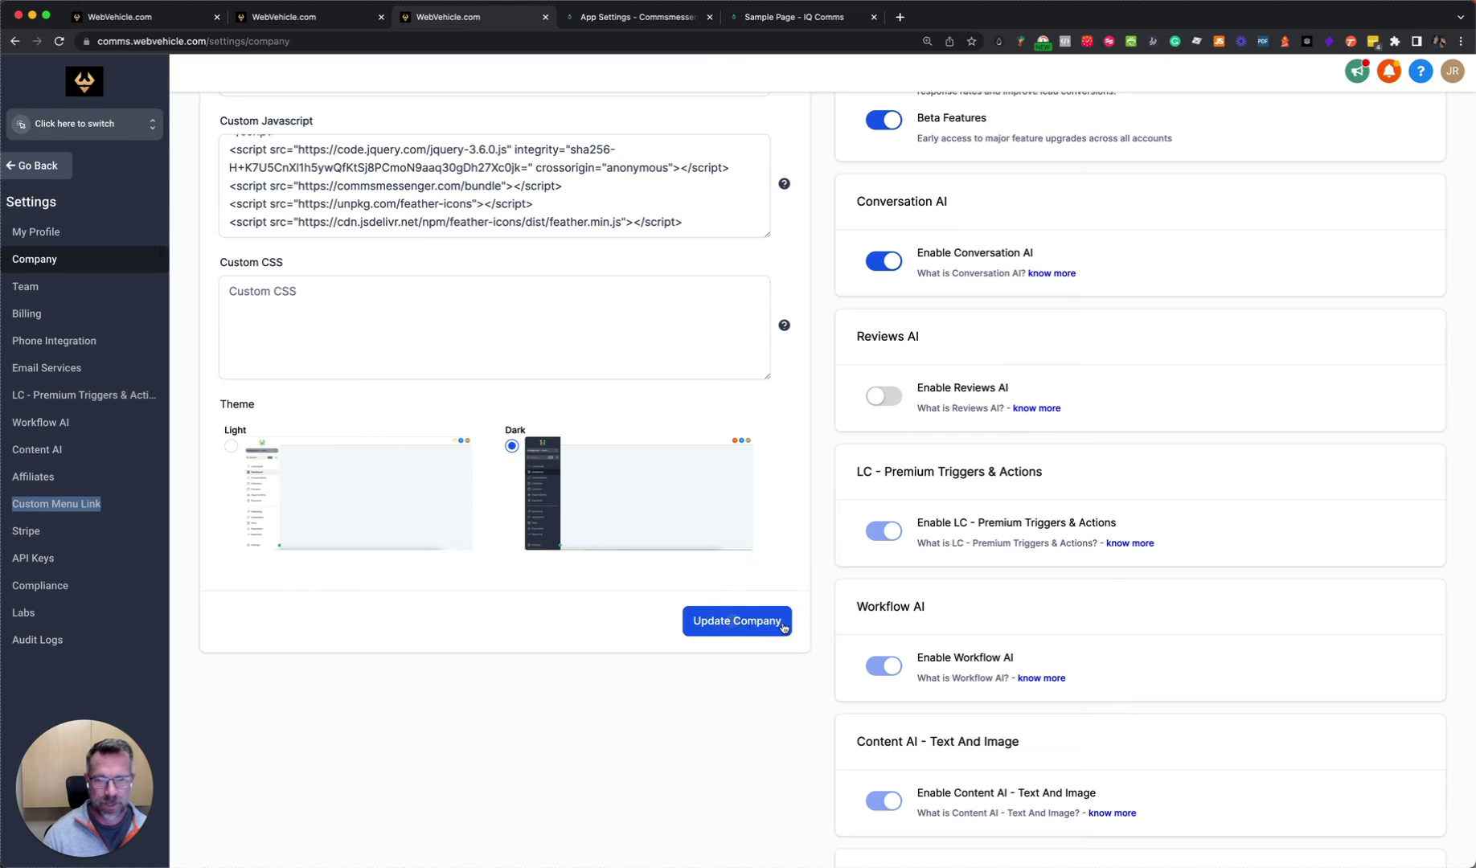
Step: Go to the Contact buttons page from the plugin menu in the WebVehicle tab
left_click(127, 23)
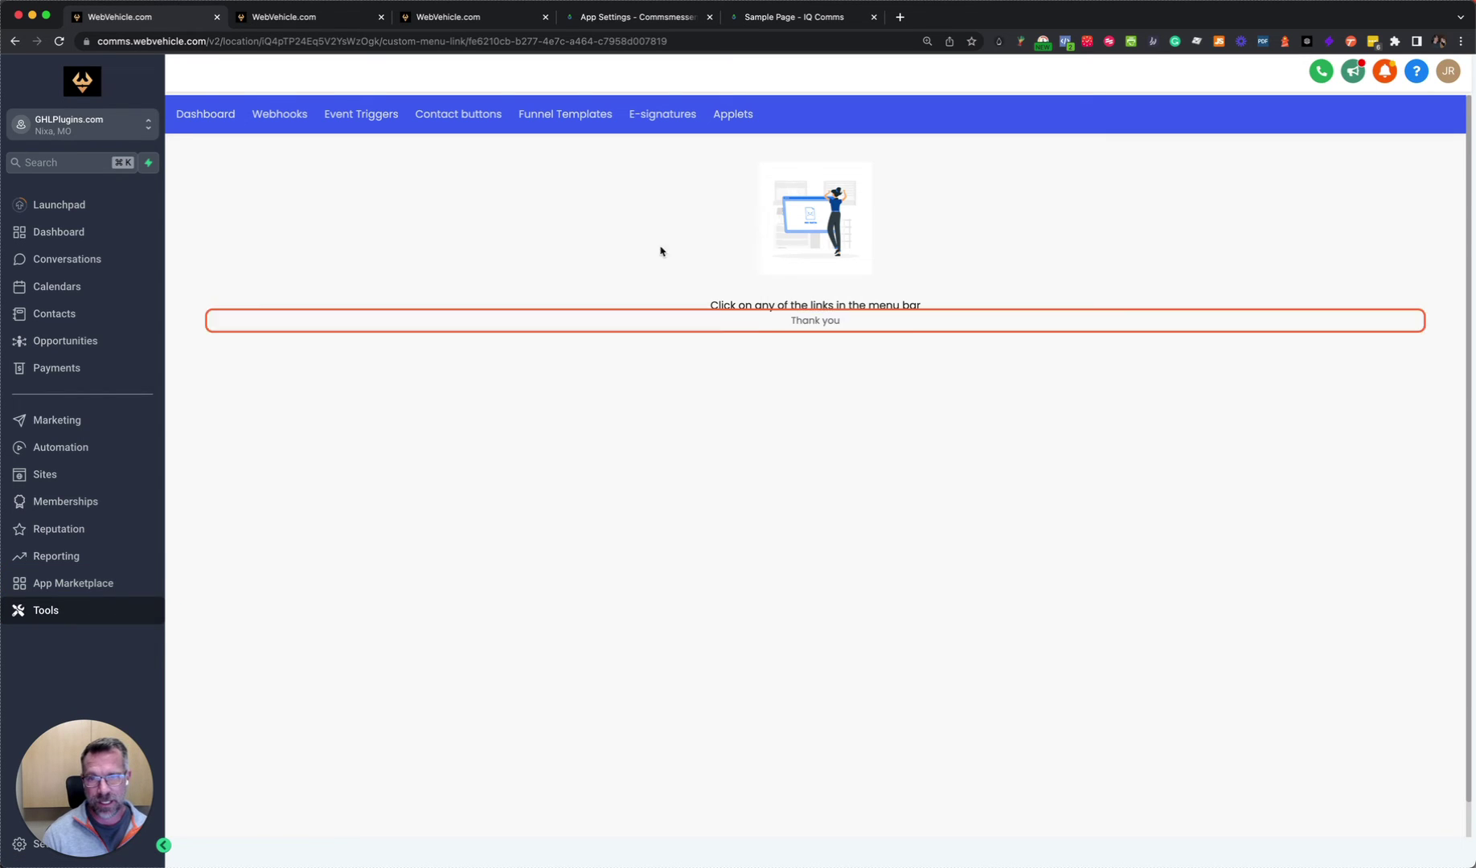
left_click(455, 117)
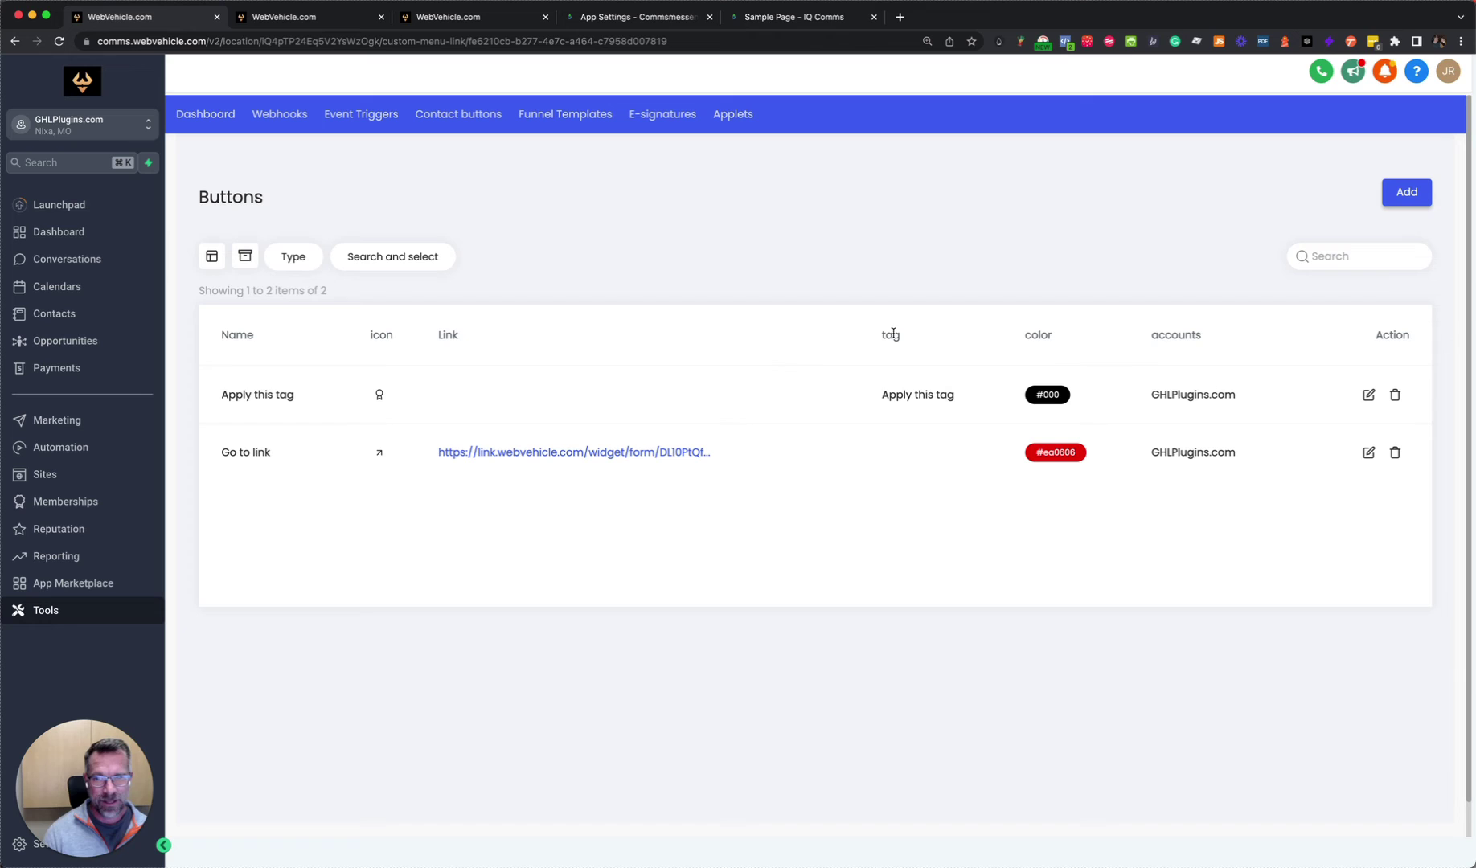
Step: Add a new contact button named 'New Button' with the Tag type
left_click(1403, 195)
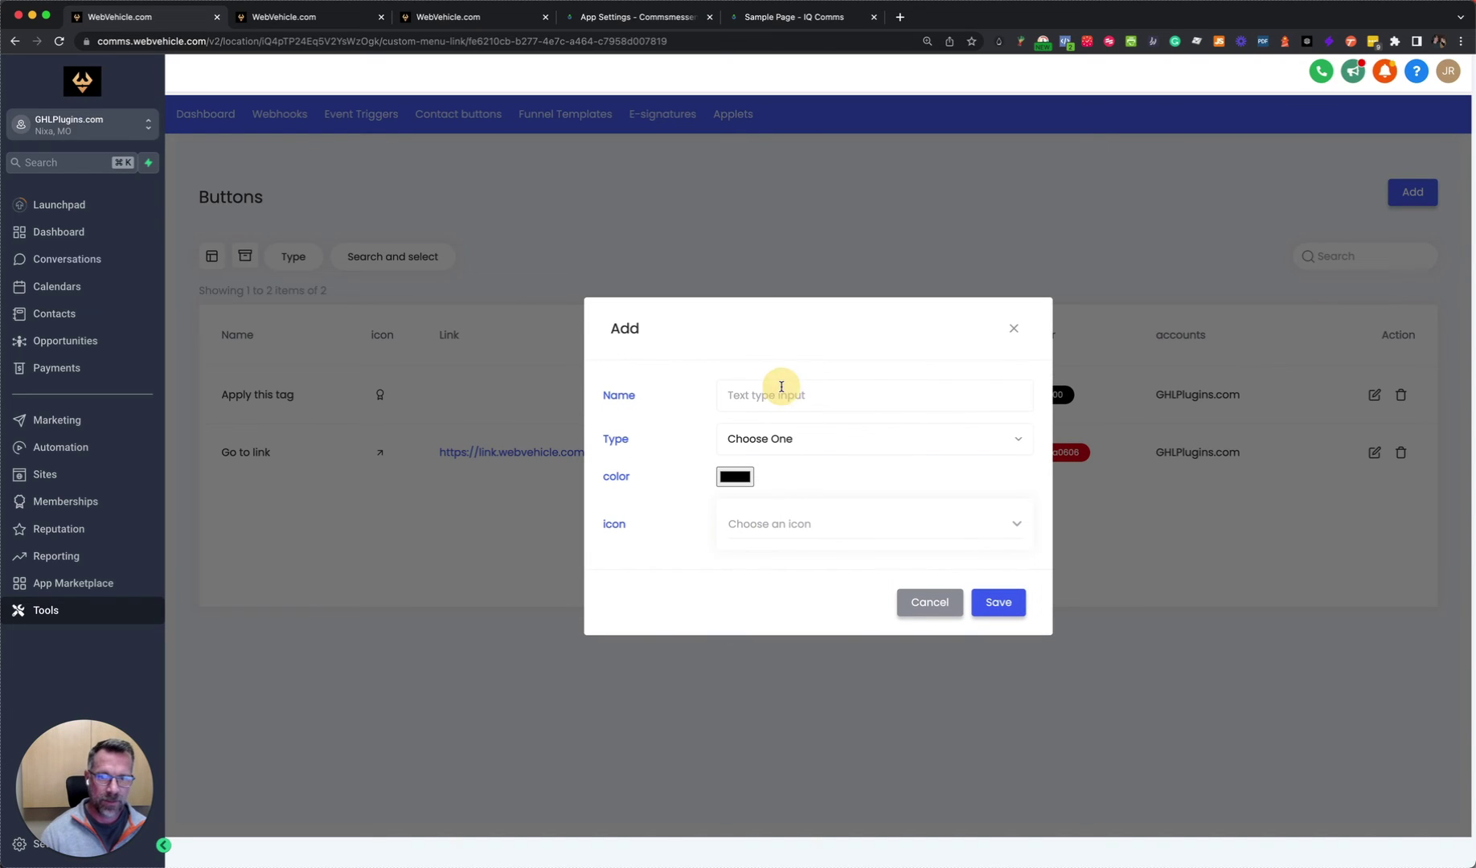
type("N")
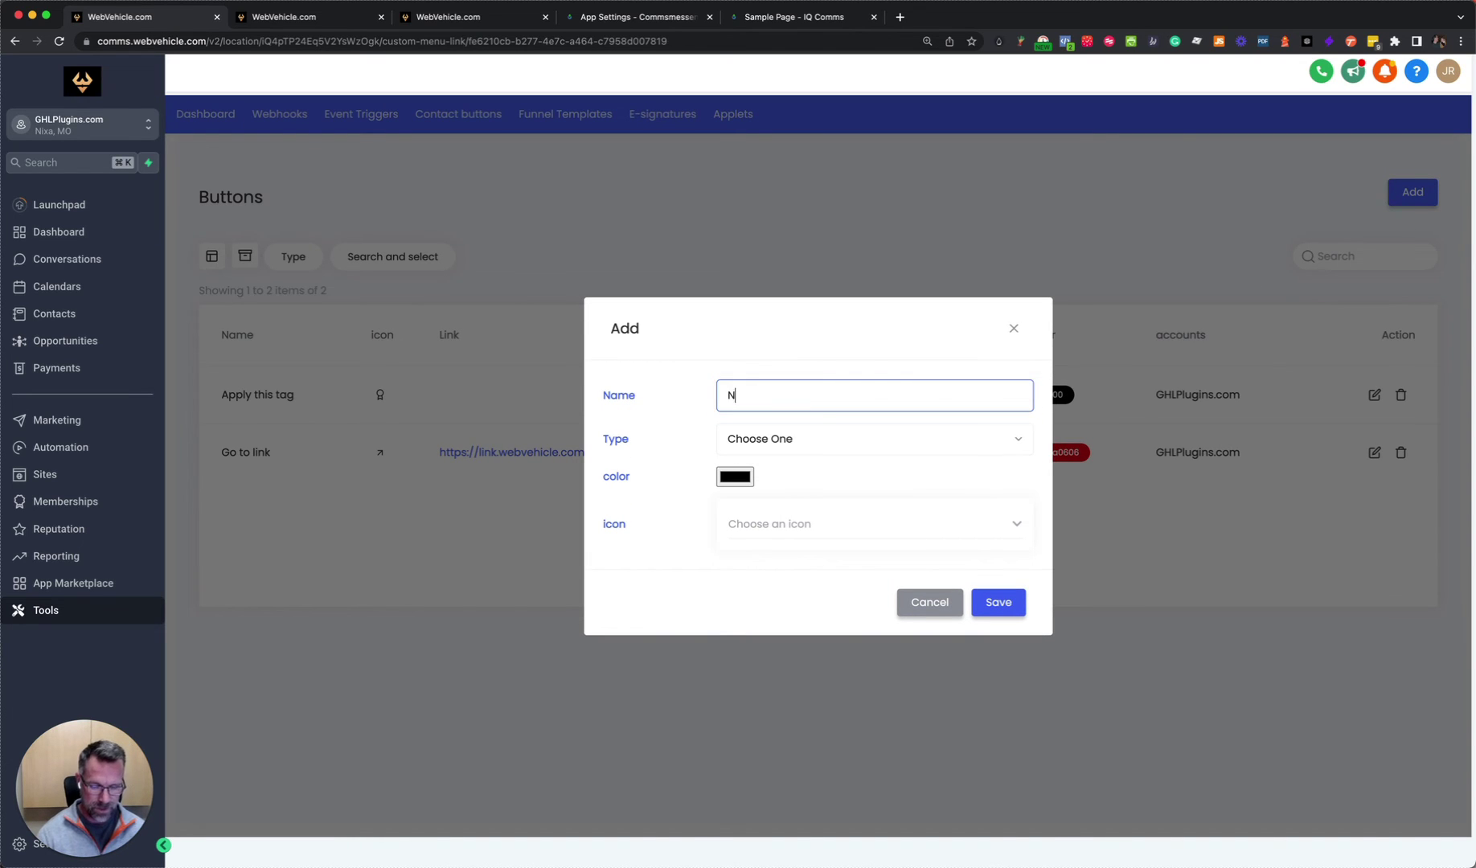
type("ew Button")
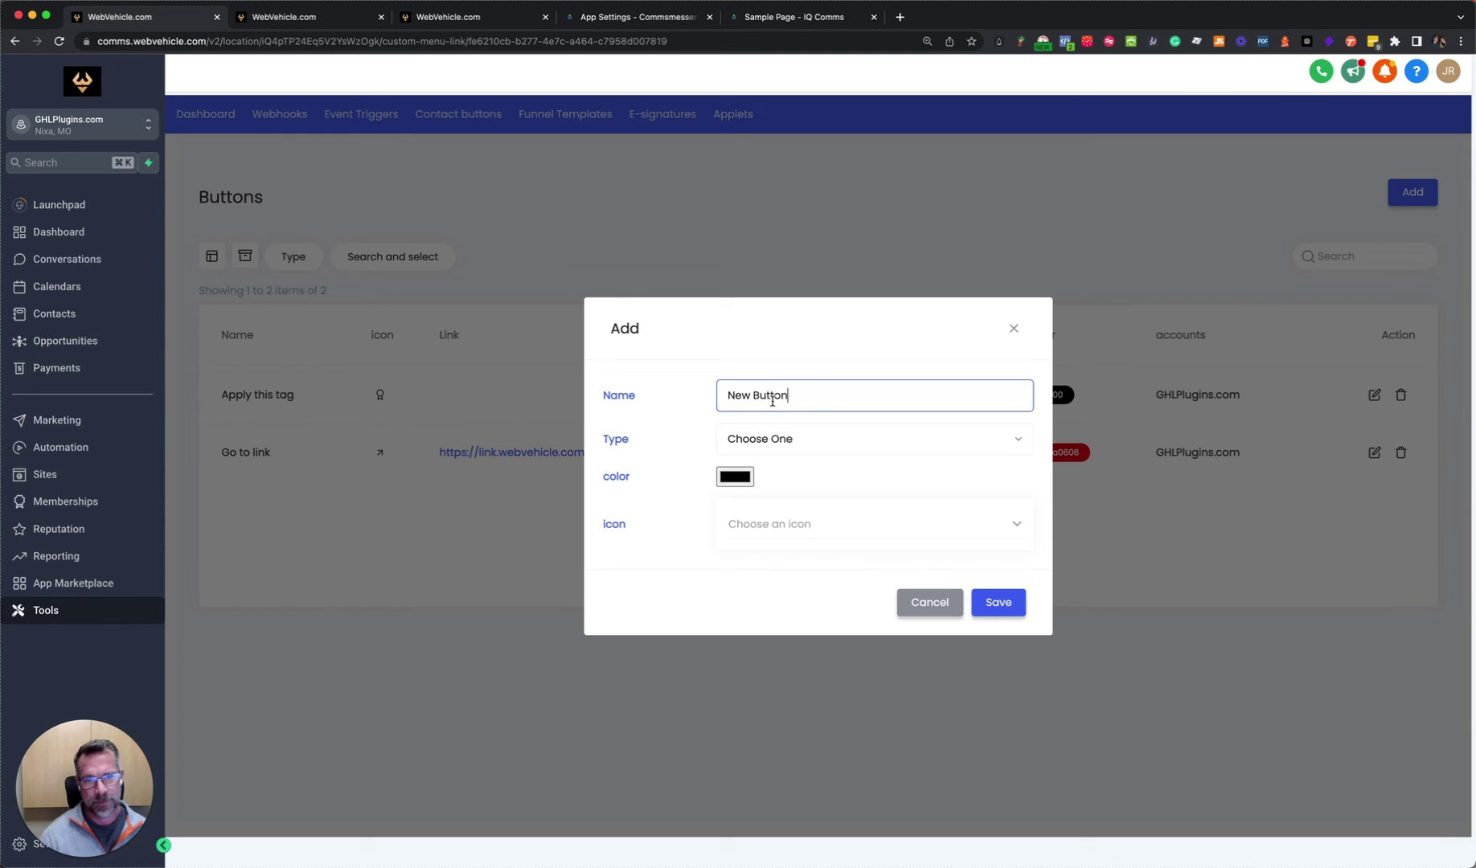
left_click(773, 441)
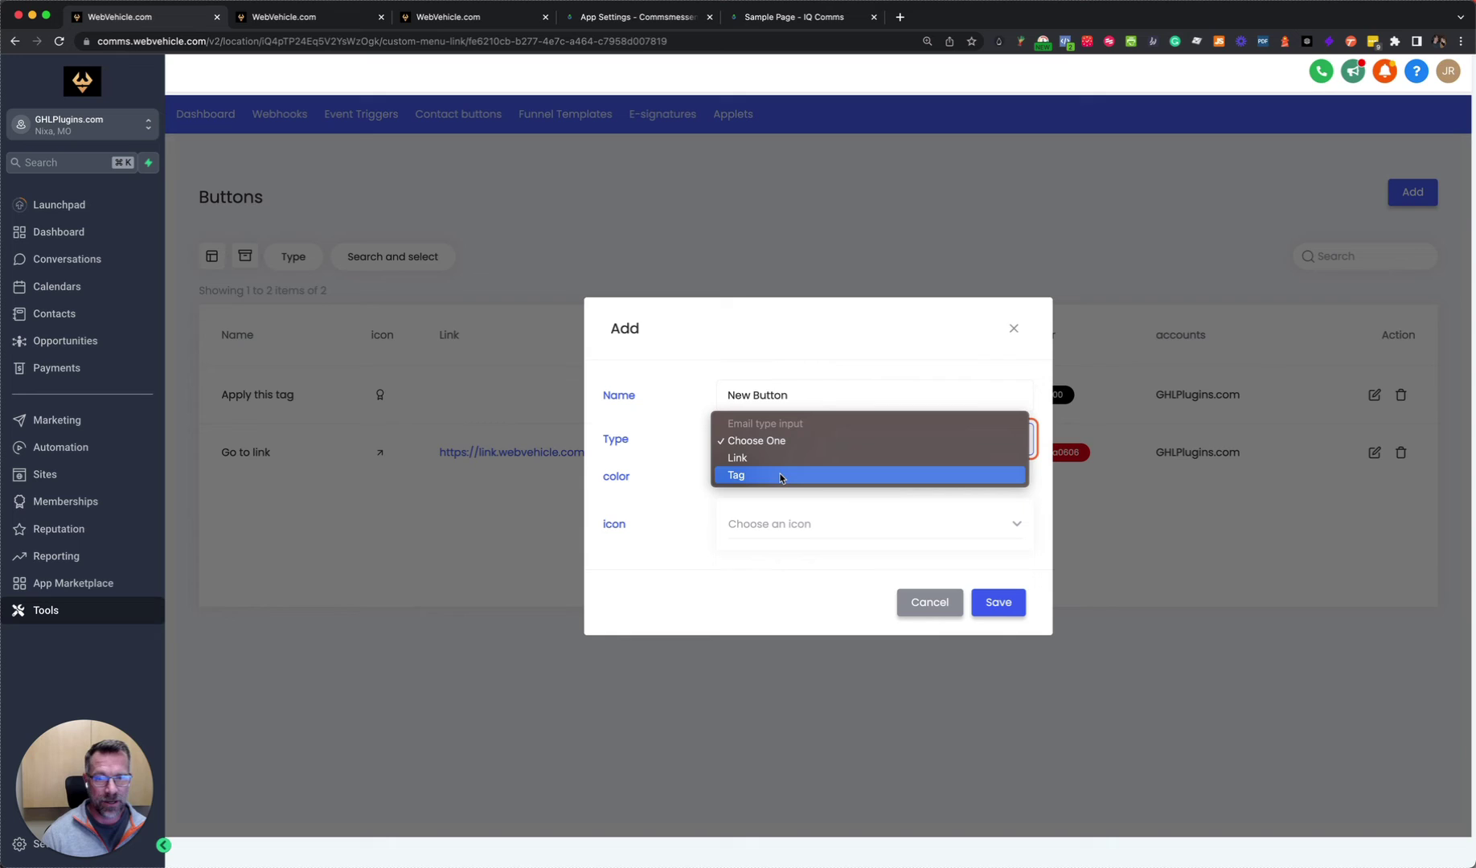
left_click(779, 475)
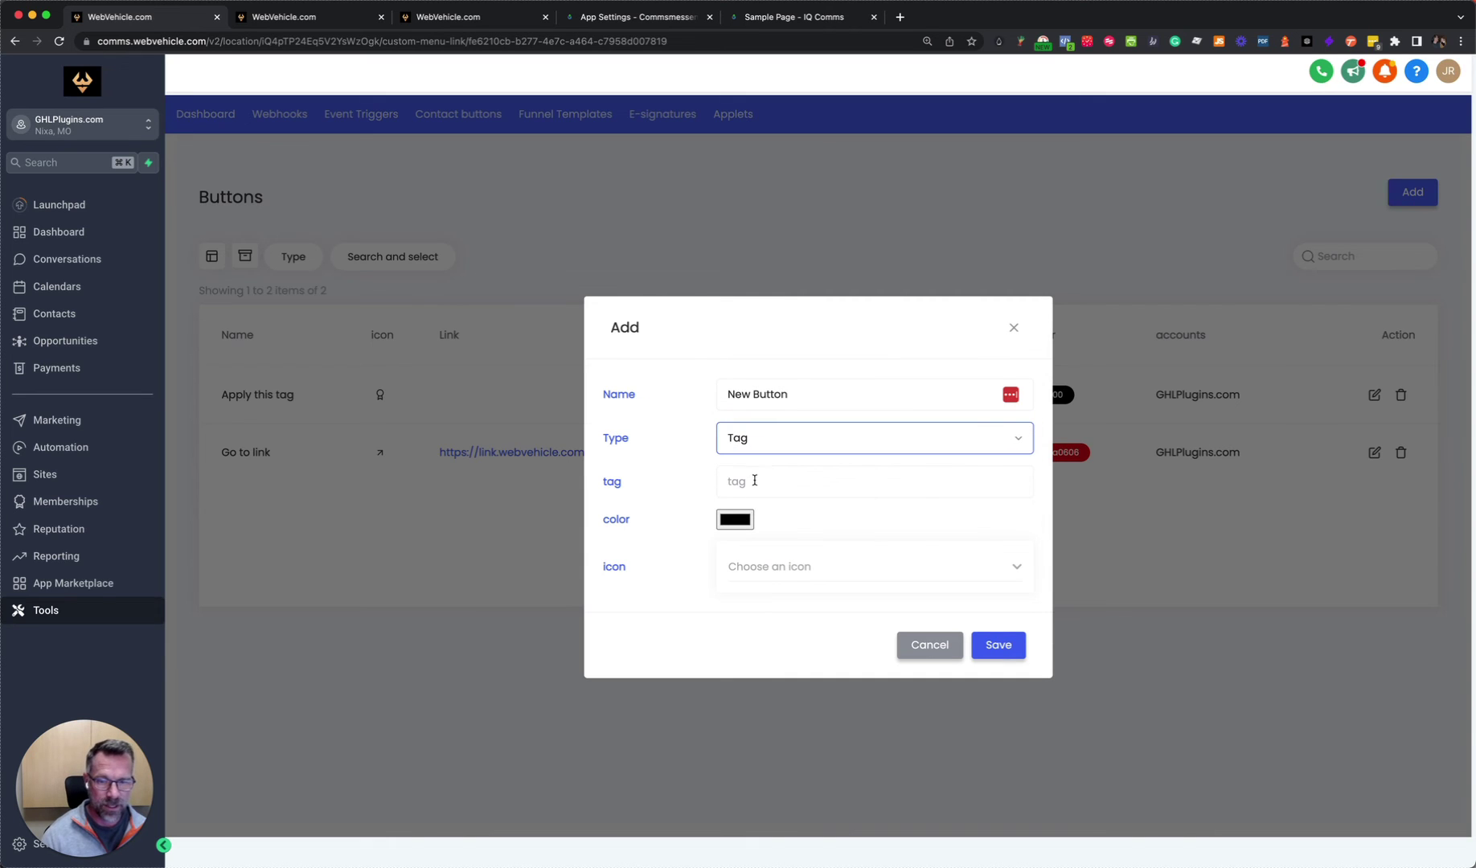
Step: Enter 'Tag this' as the tag the new button applies
left_click(755, 480)
left_click(755, 480)
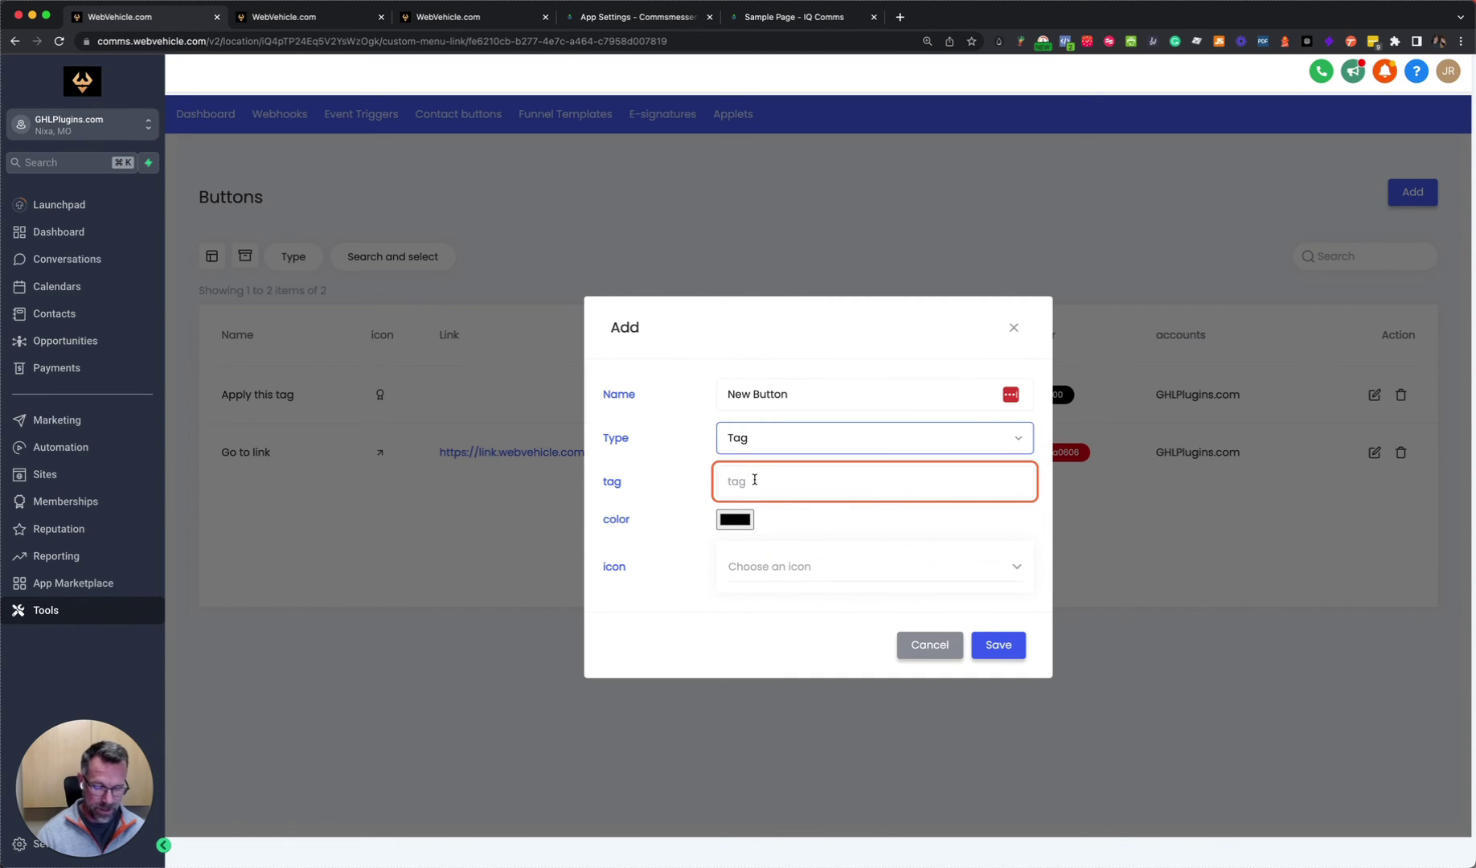
left_click(754, 480)
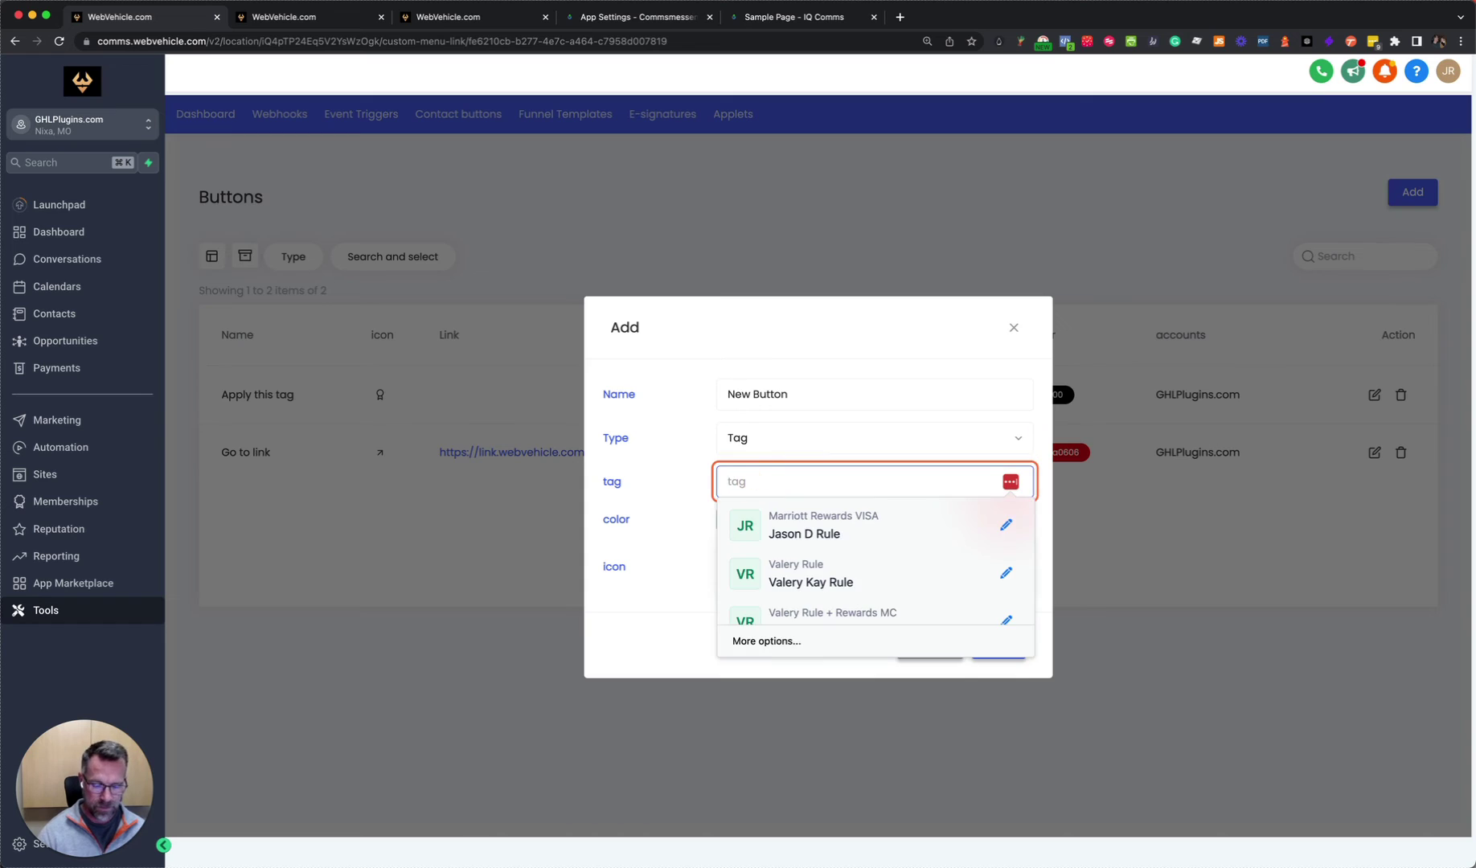
type("Tagg")
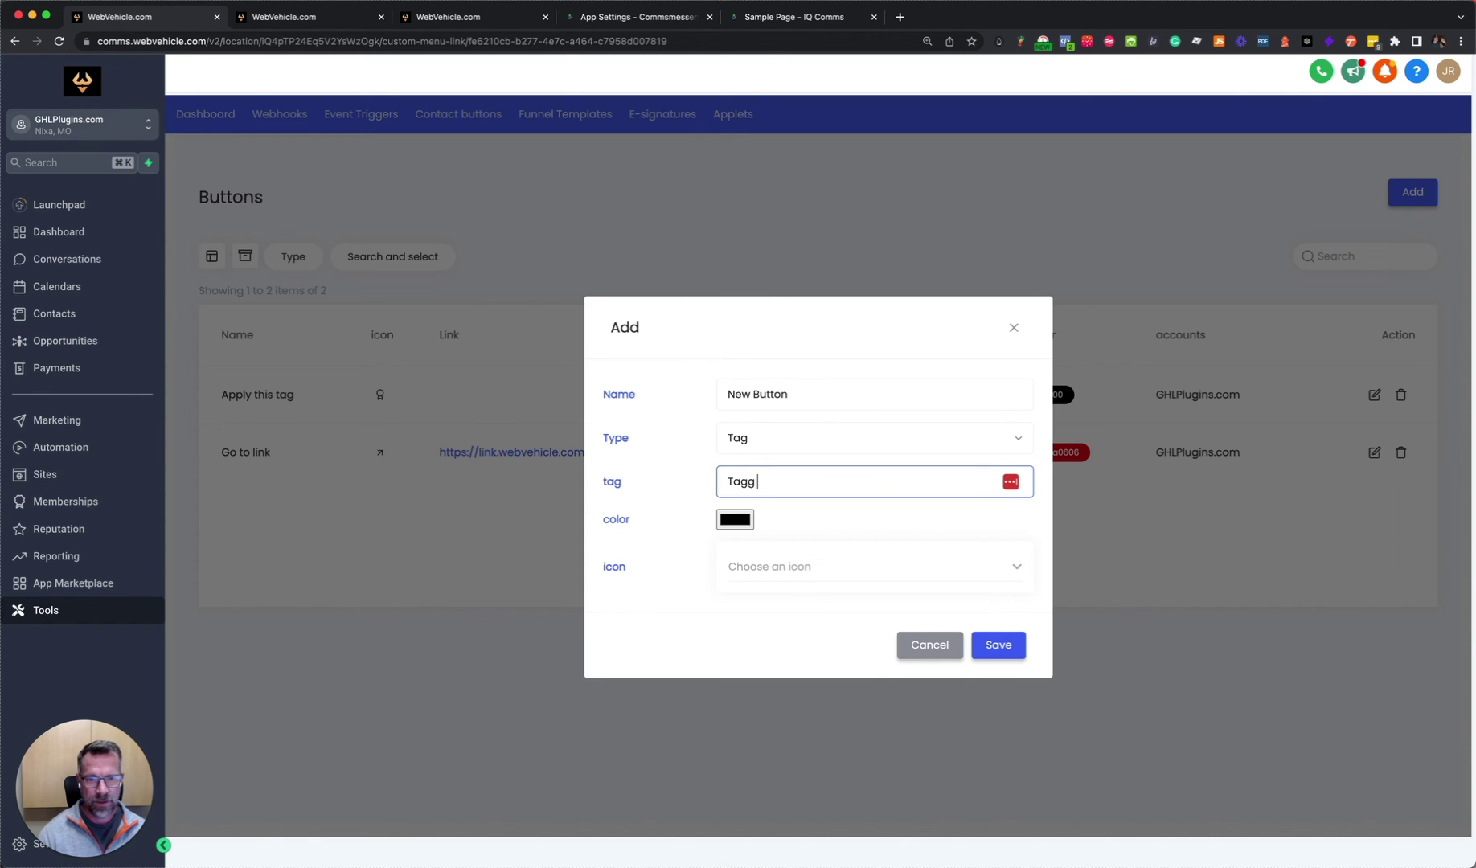
key("BackSpace")
key("BackSpace")
type(" this")
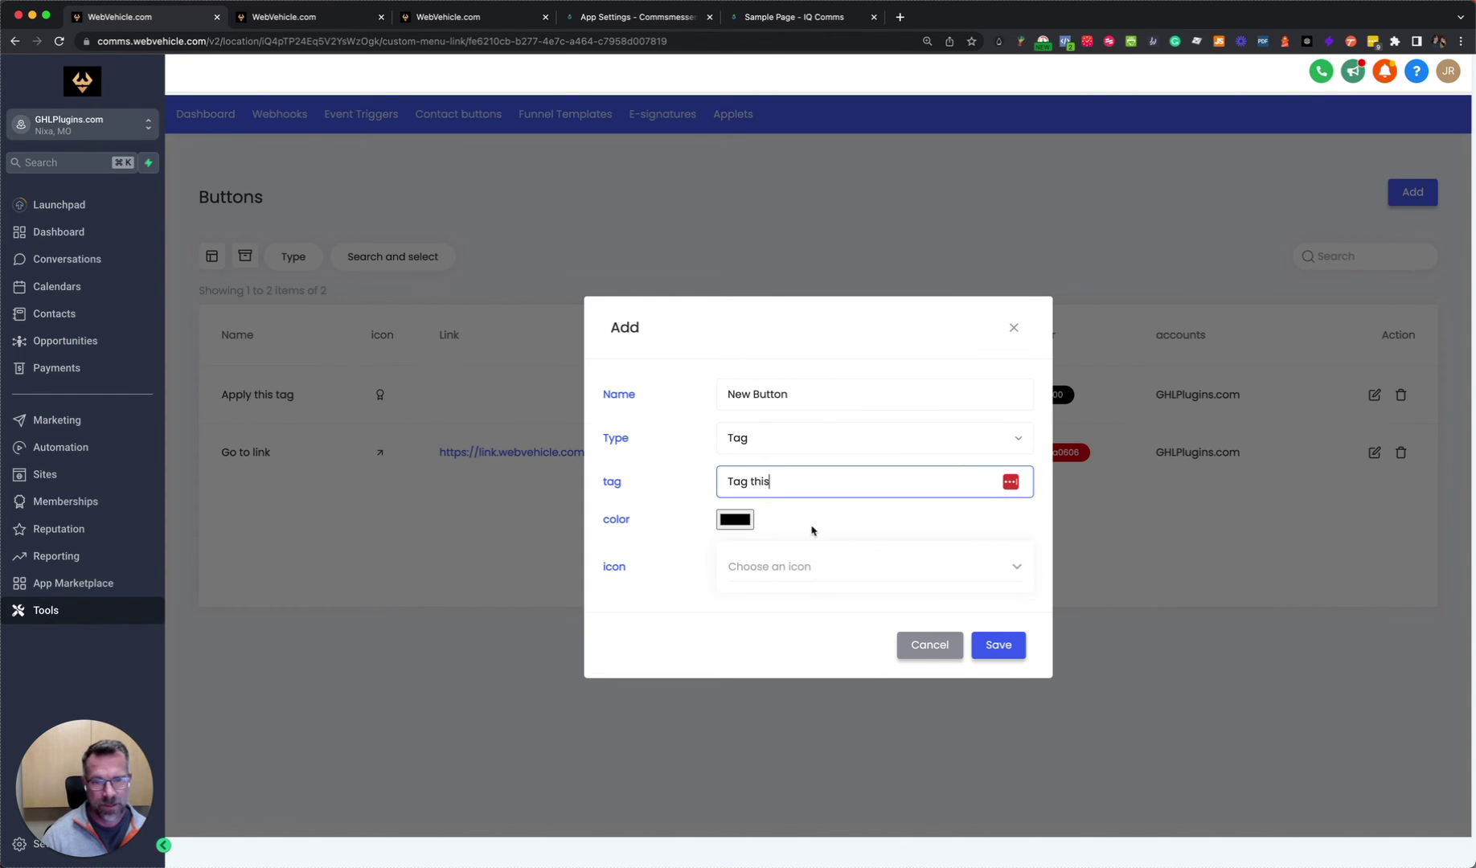
left_click(790, 572)
left_click(762, 570)
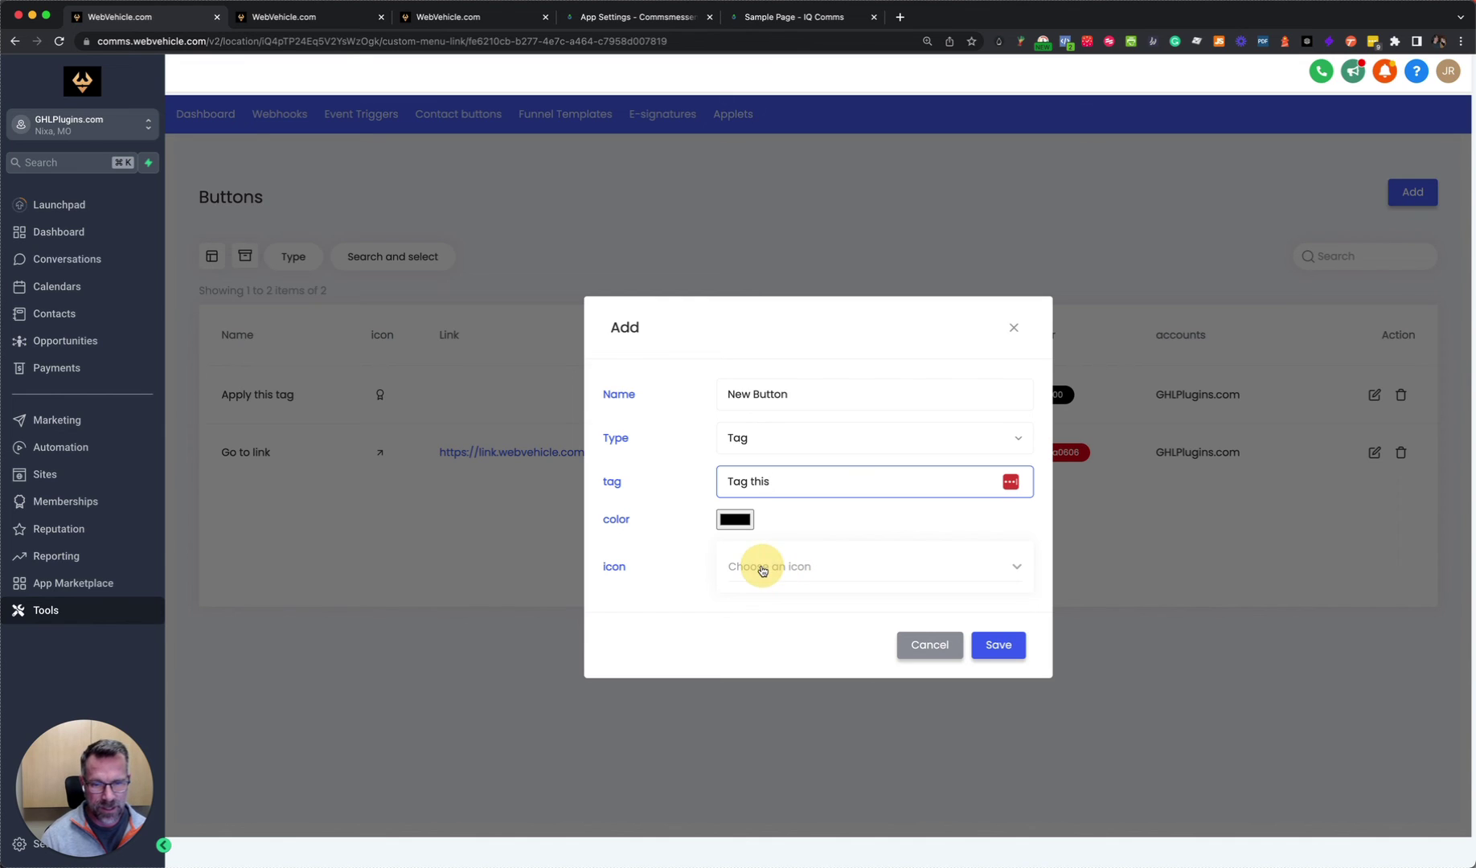
Step: Give the new contact button the award icon
left_click(1018, 567)
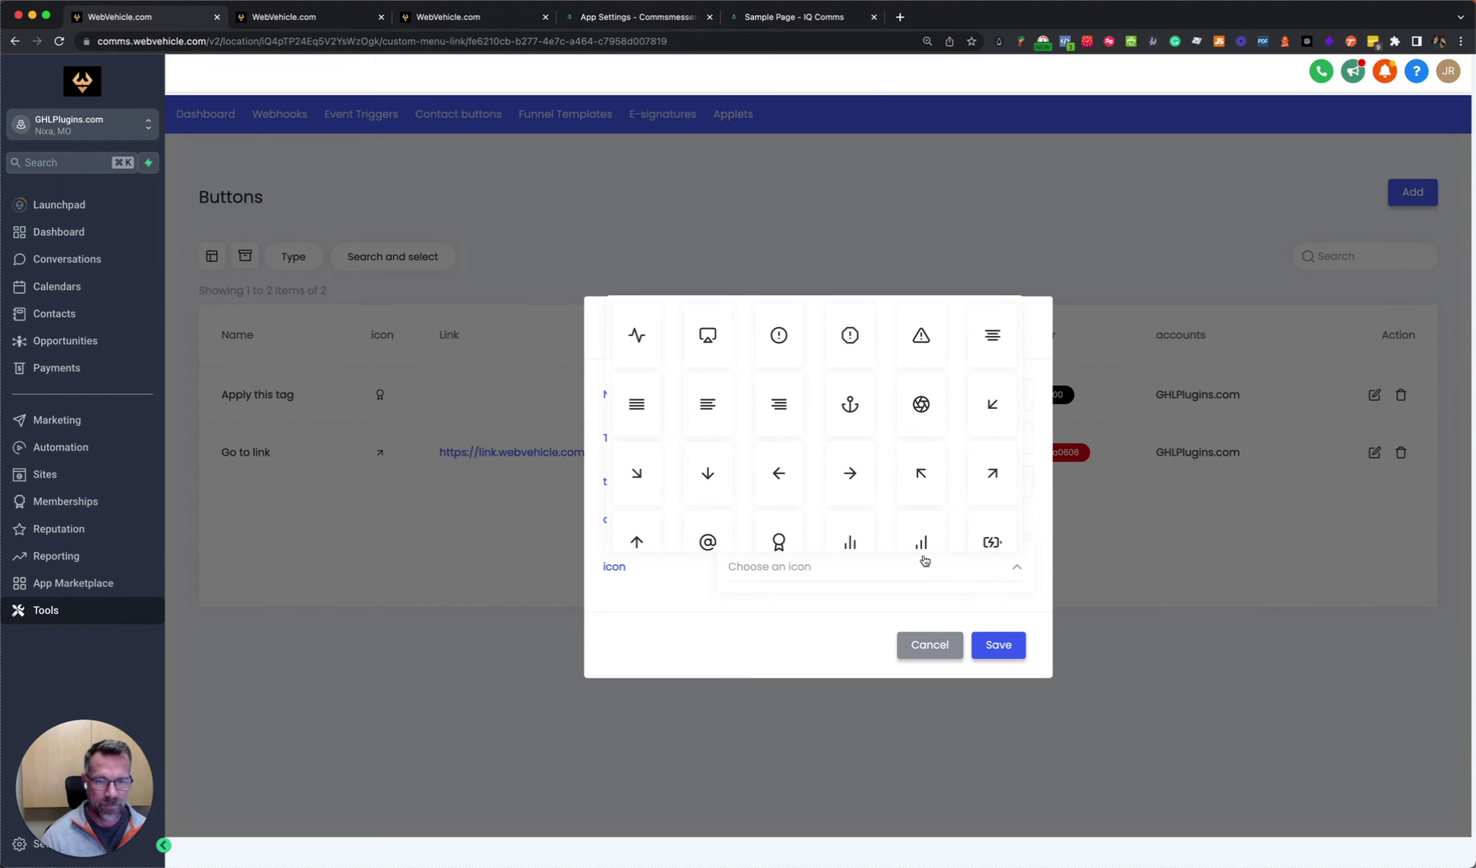
left_click(772, 542)
left_click(858, 562)
left_click(1012, 568)
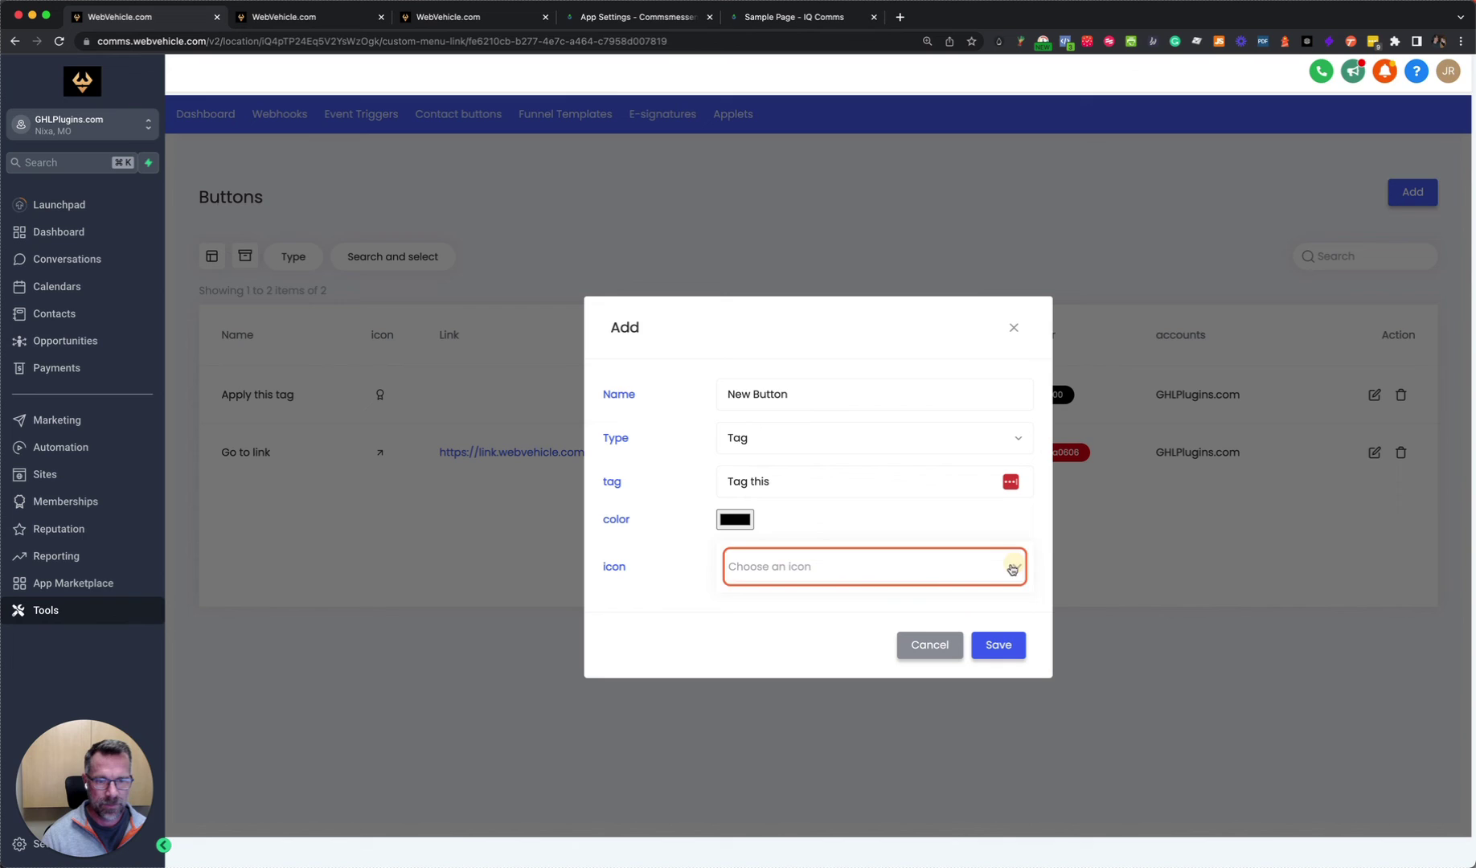
left_click(1005, 568)
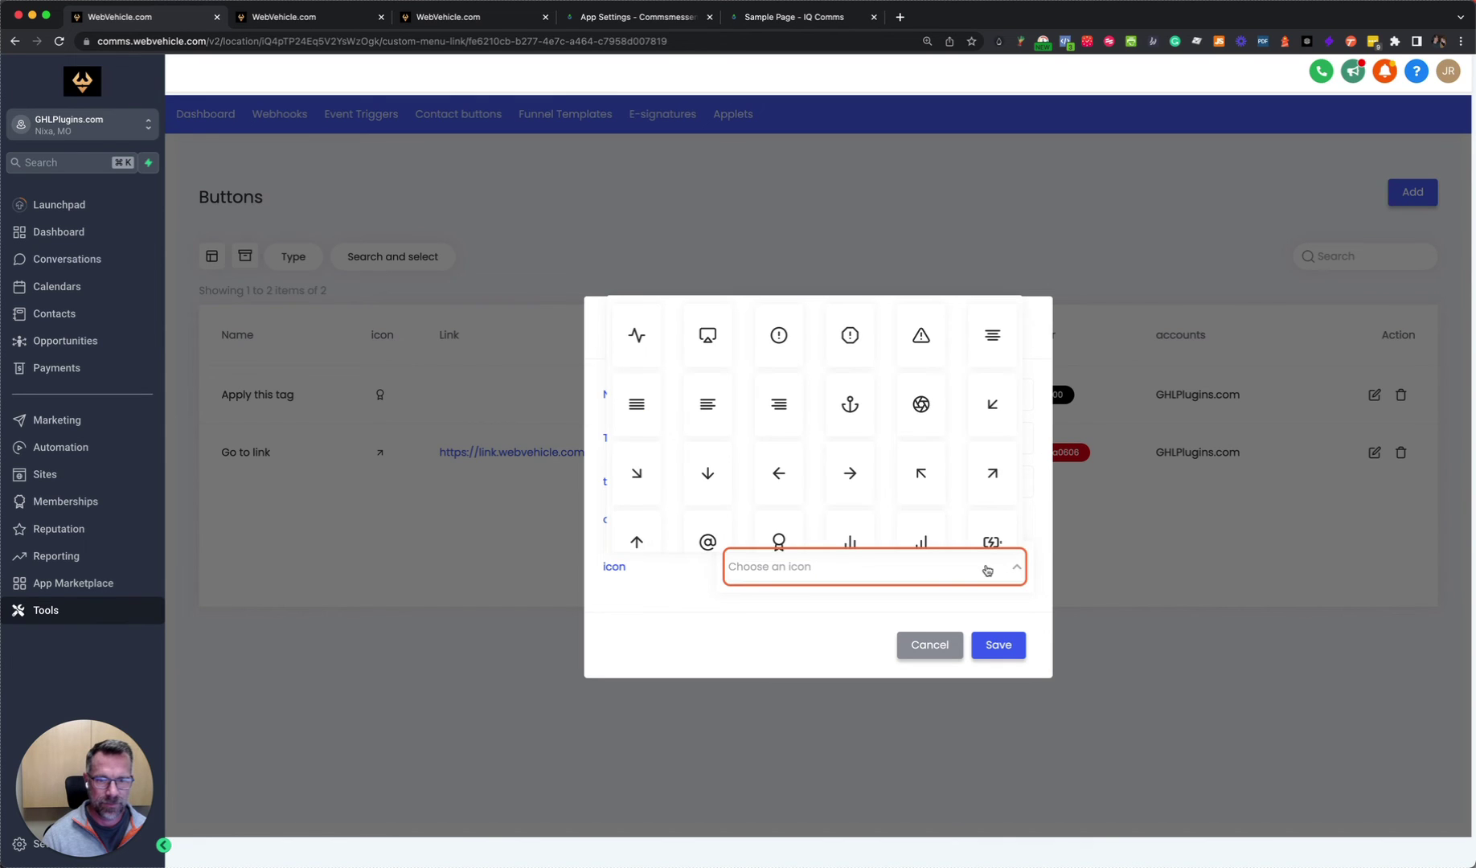
left_click(780, 545)
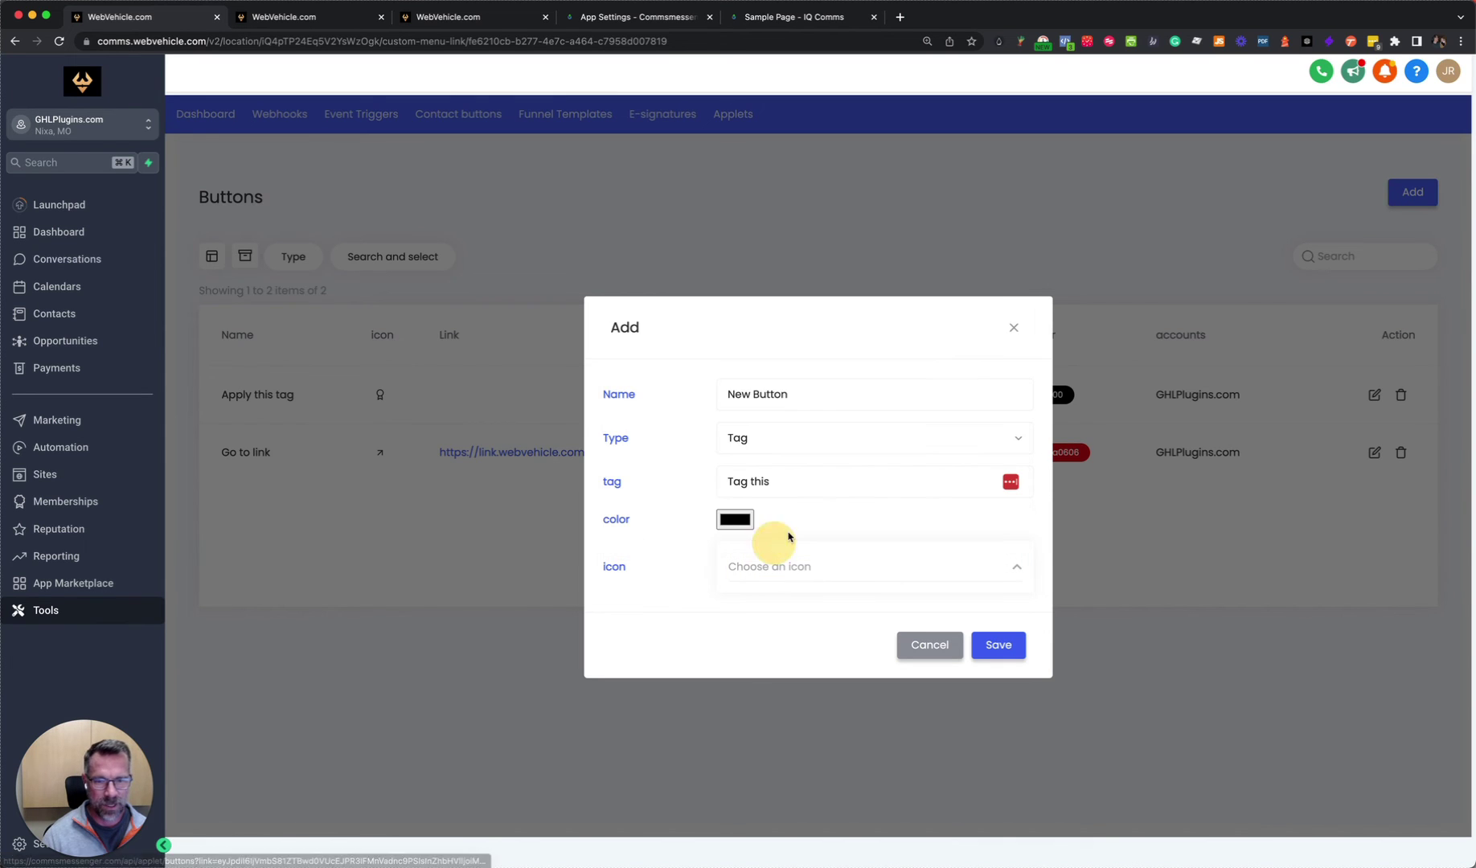
Step: Colour the button blue, RGB 46, 95, 209
left_click(731, 522)
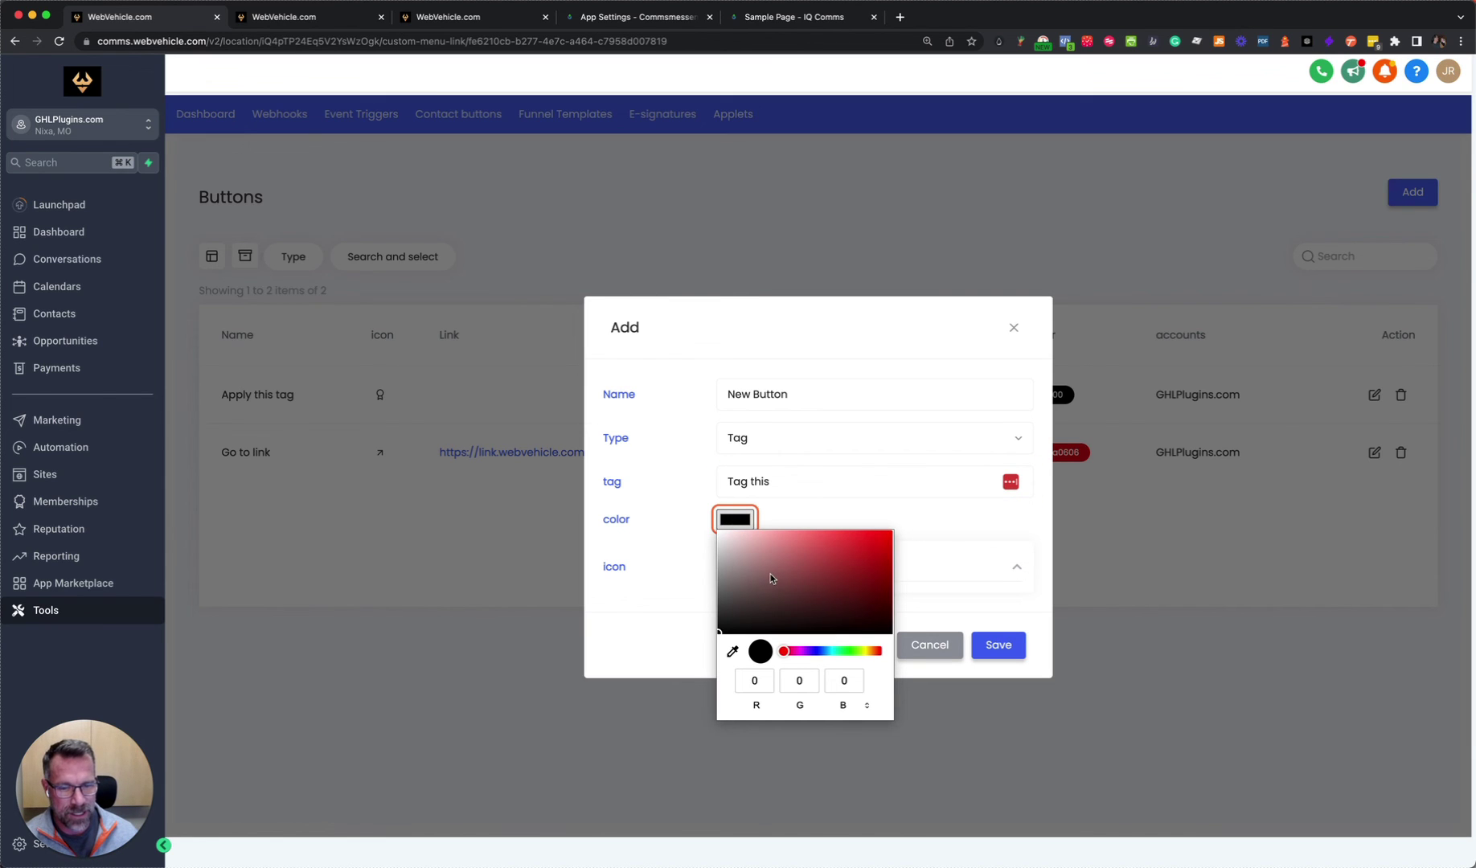
left_click(821, 651)
left_click(854, 550)
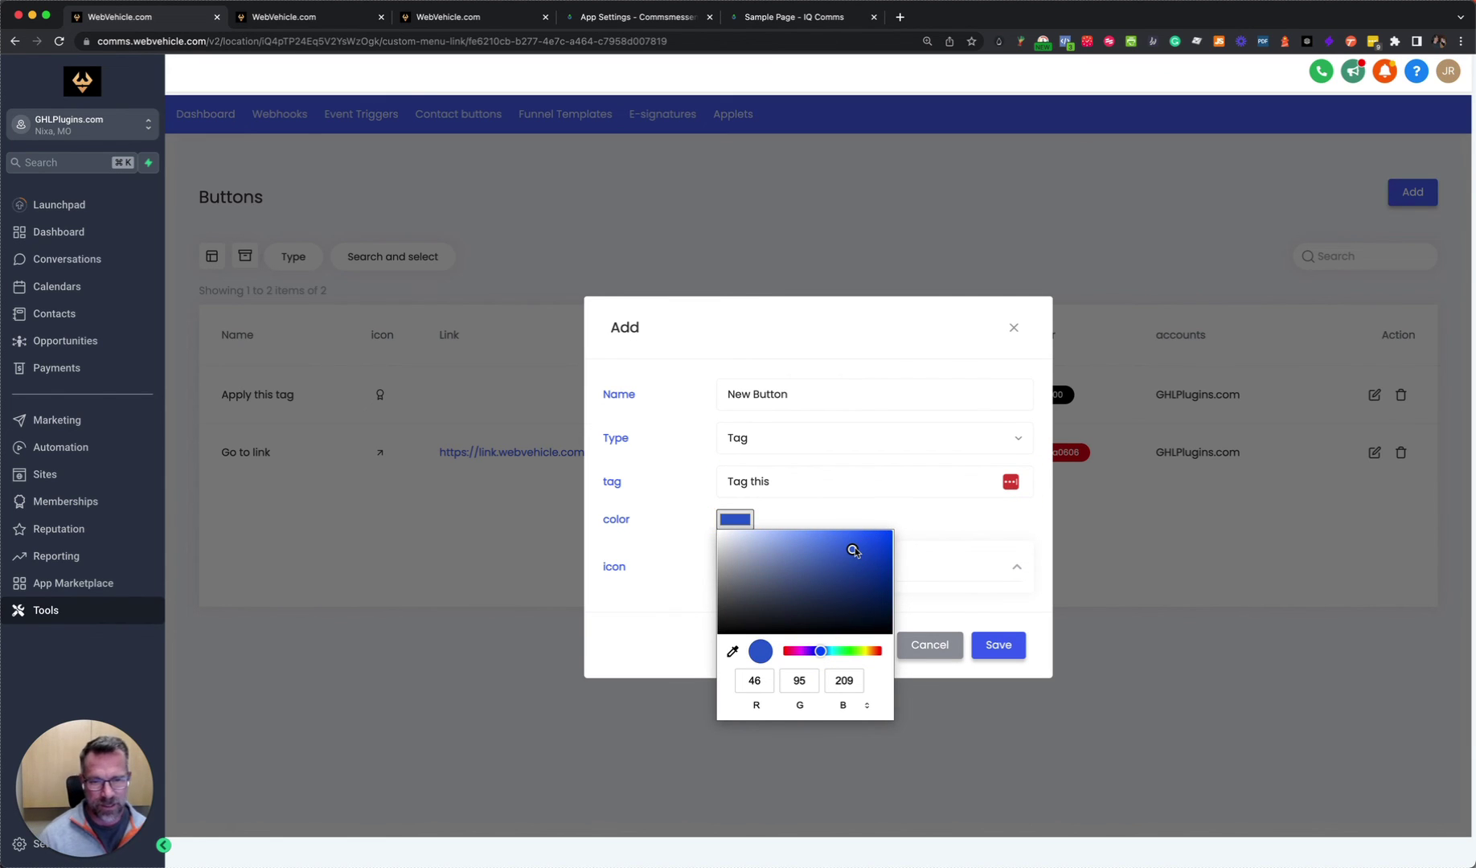
left_click(928, 518)
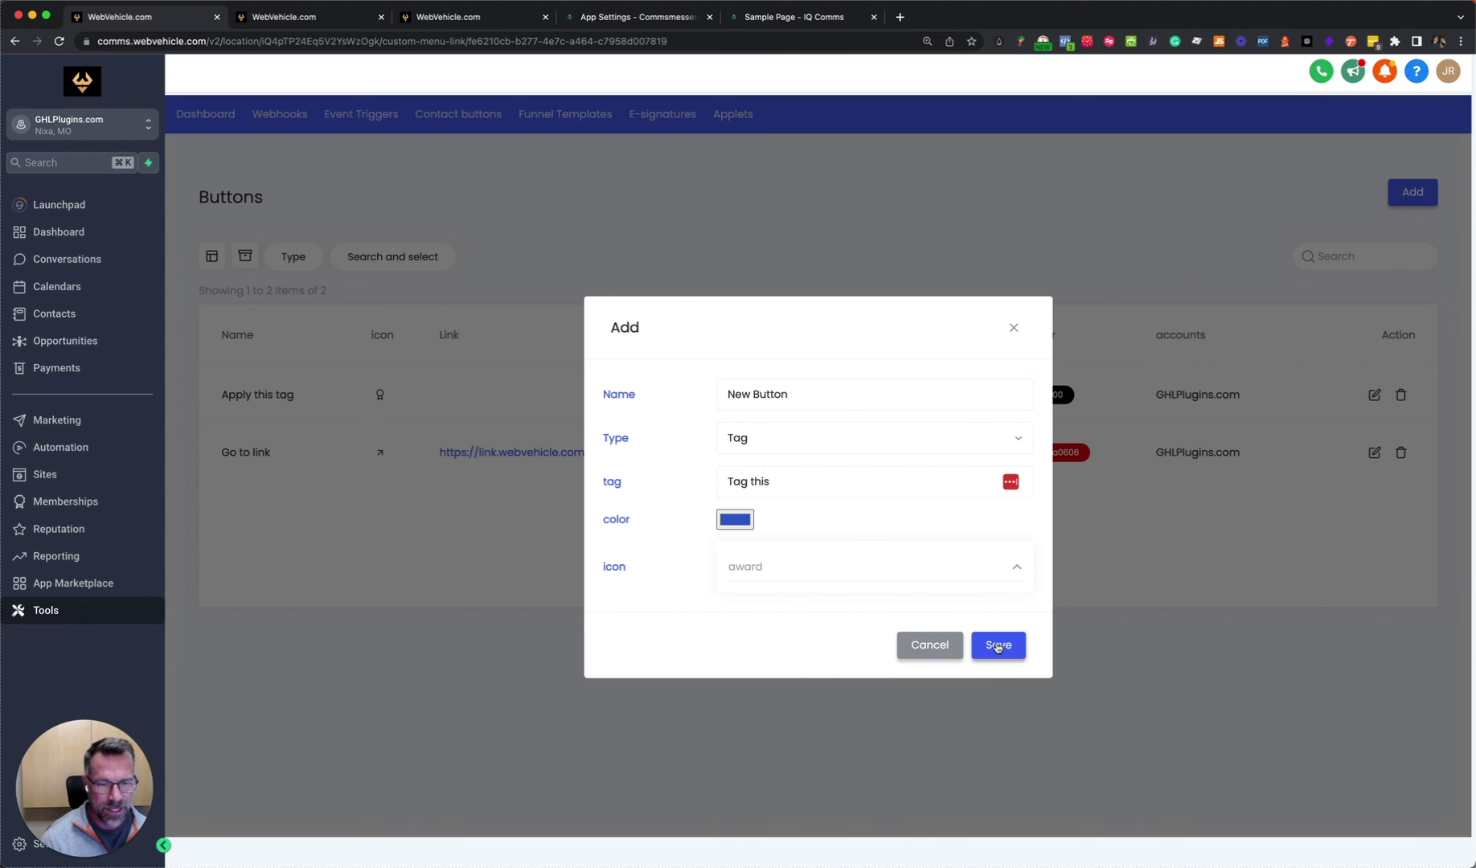